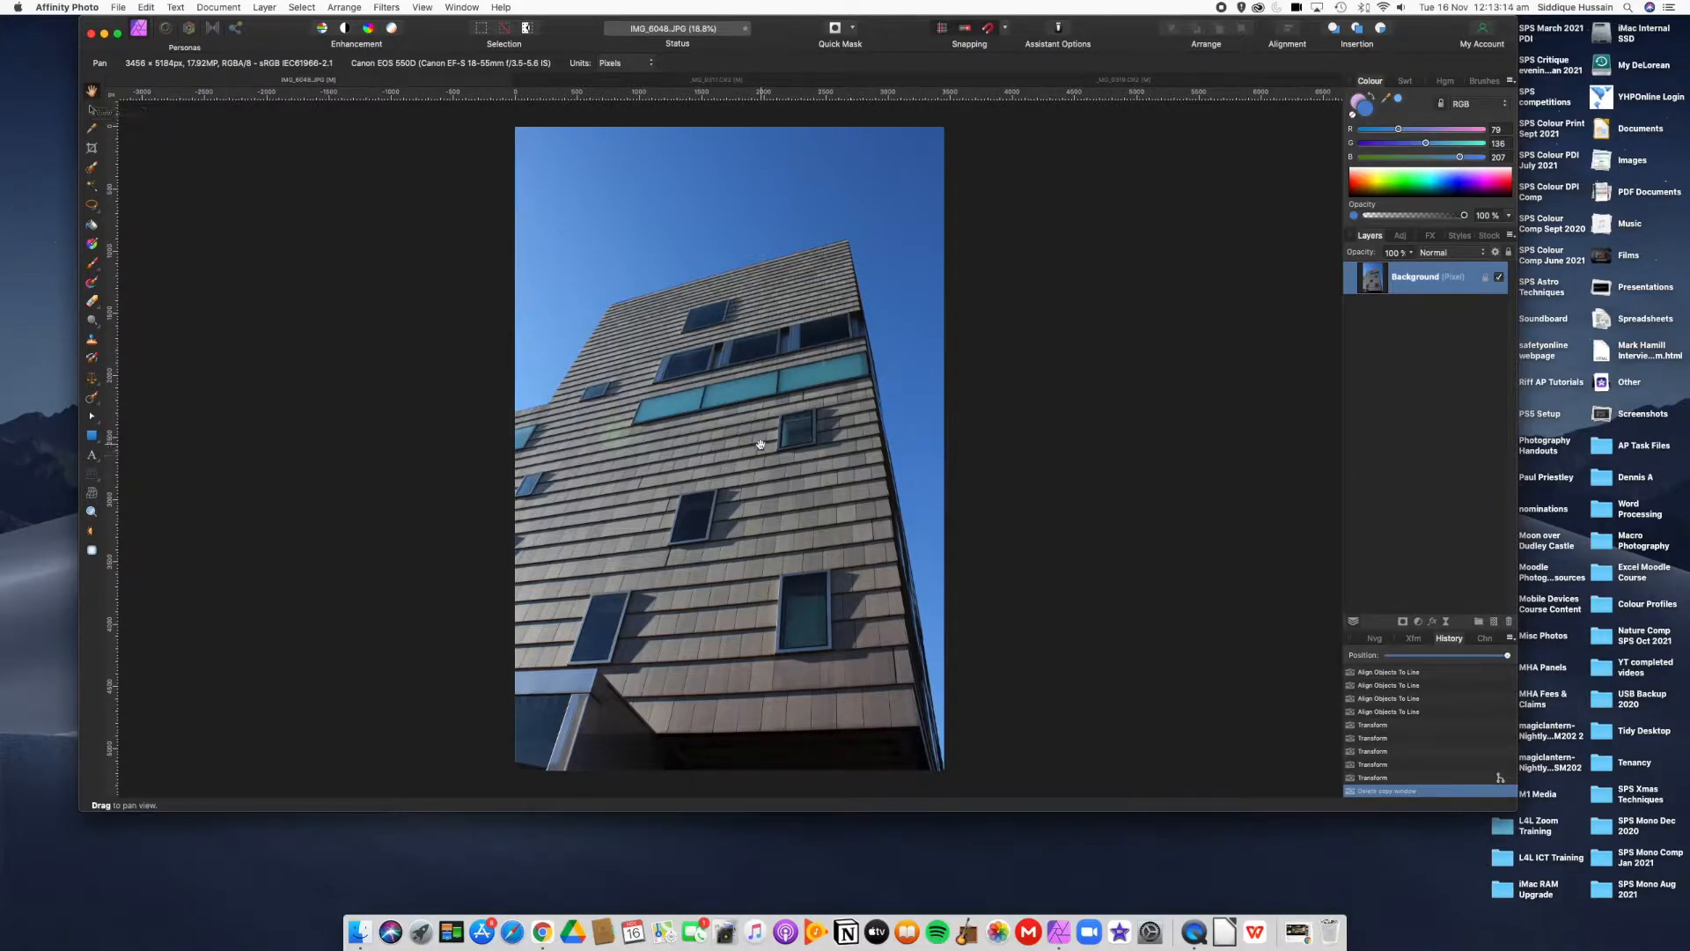
Examine the turquoise window band and surrounding cladding at several magnifications, ending with the whole photo fitted in view
left_click(731, 264)
left_click(645, 387)
left_click_drag(726, 389, 773, 385)
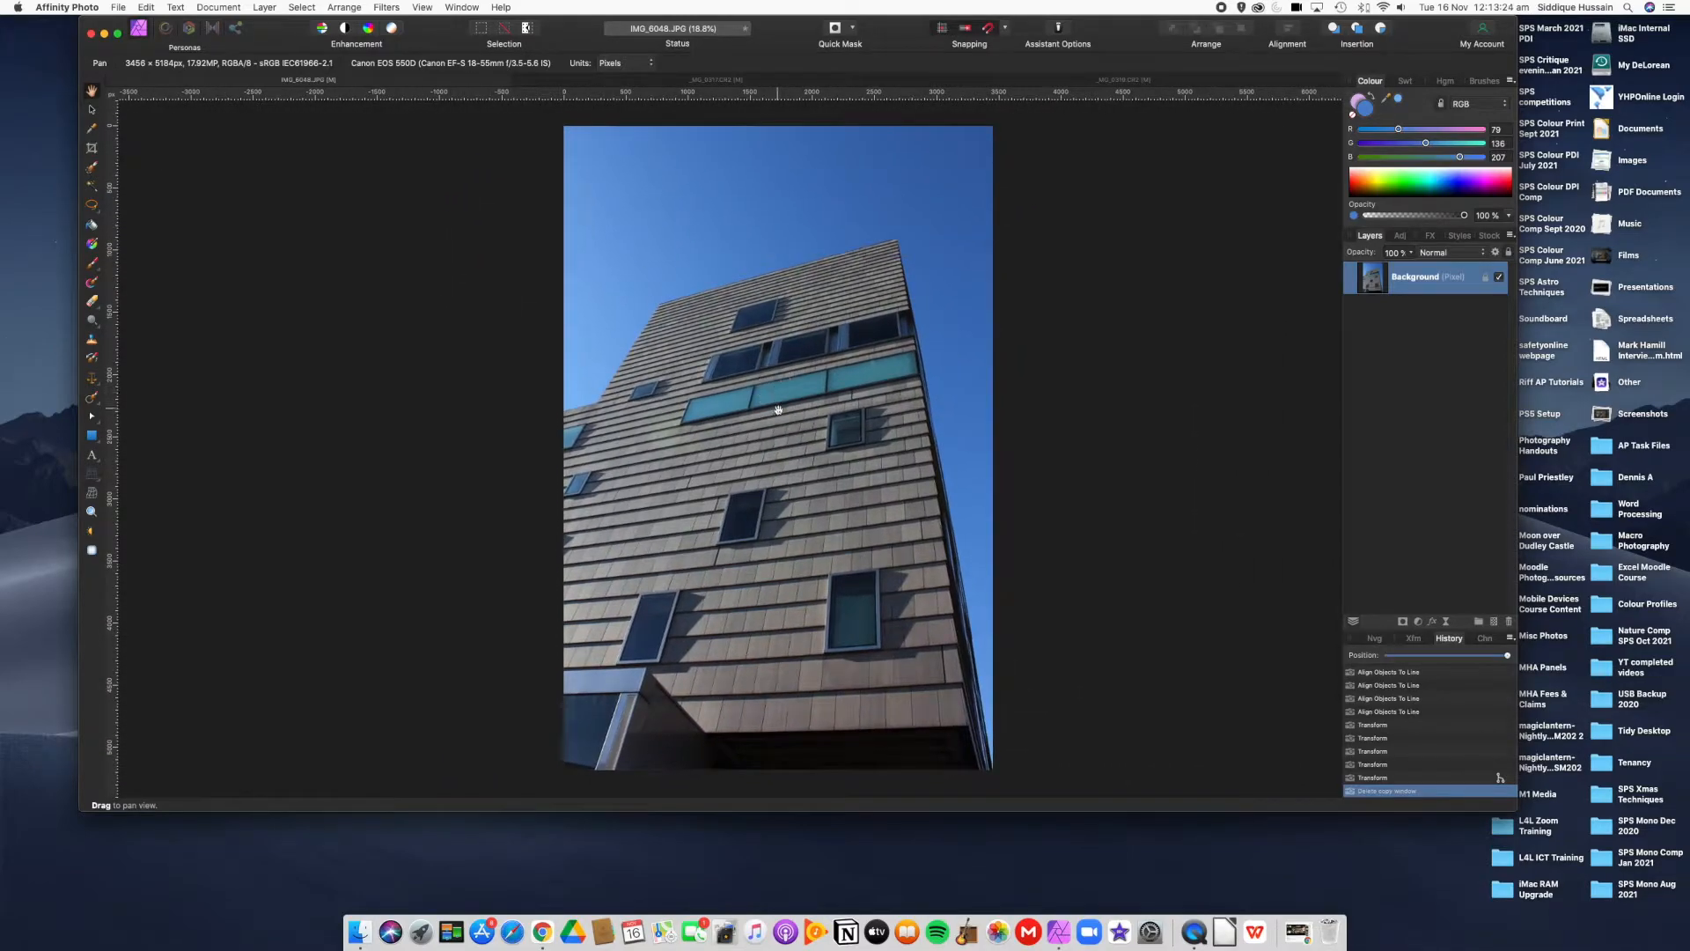
scroll(779, 409, "up", 3)
scroll(779, 410, "up", 3)
scroll(781, 406, "down", 4)
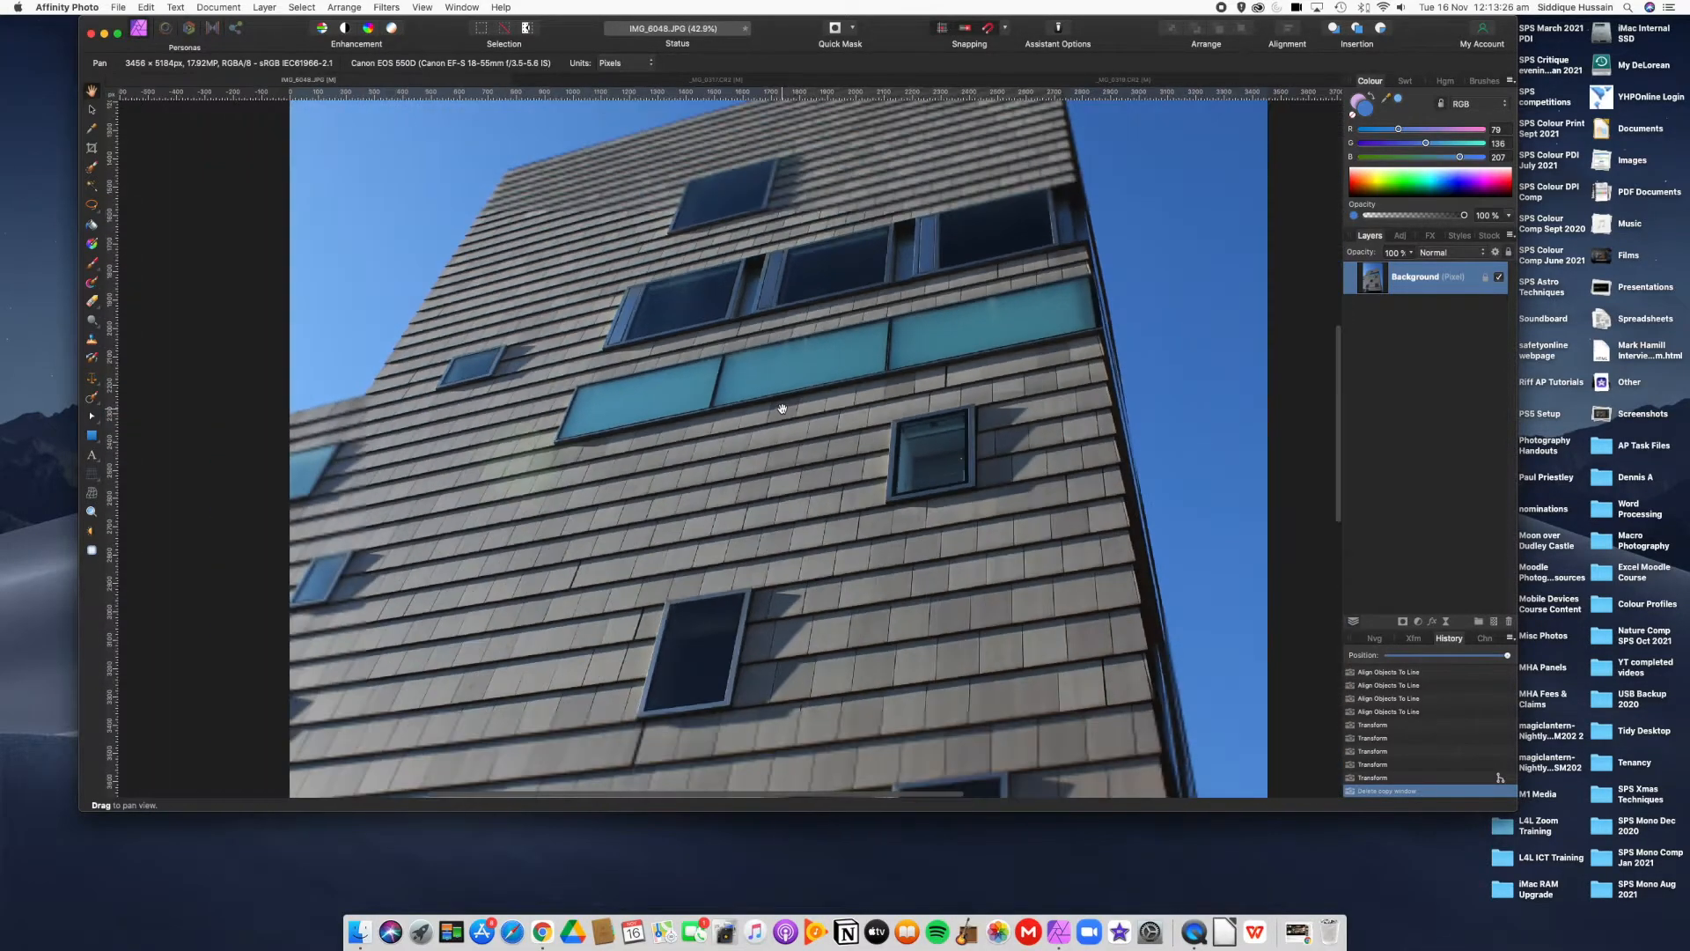
scroll(782, 408, "down", 2)
scroll(782, 408, "up", 6)
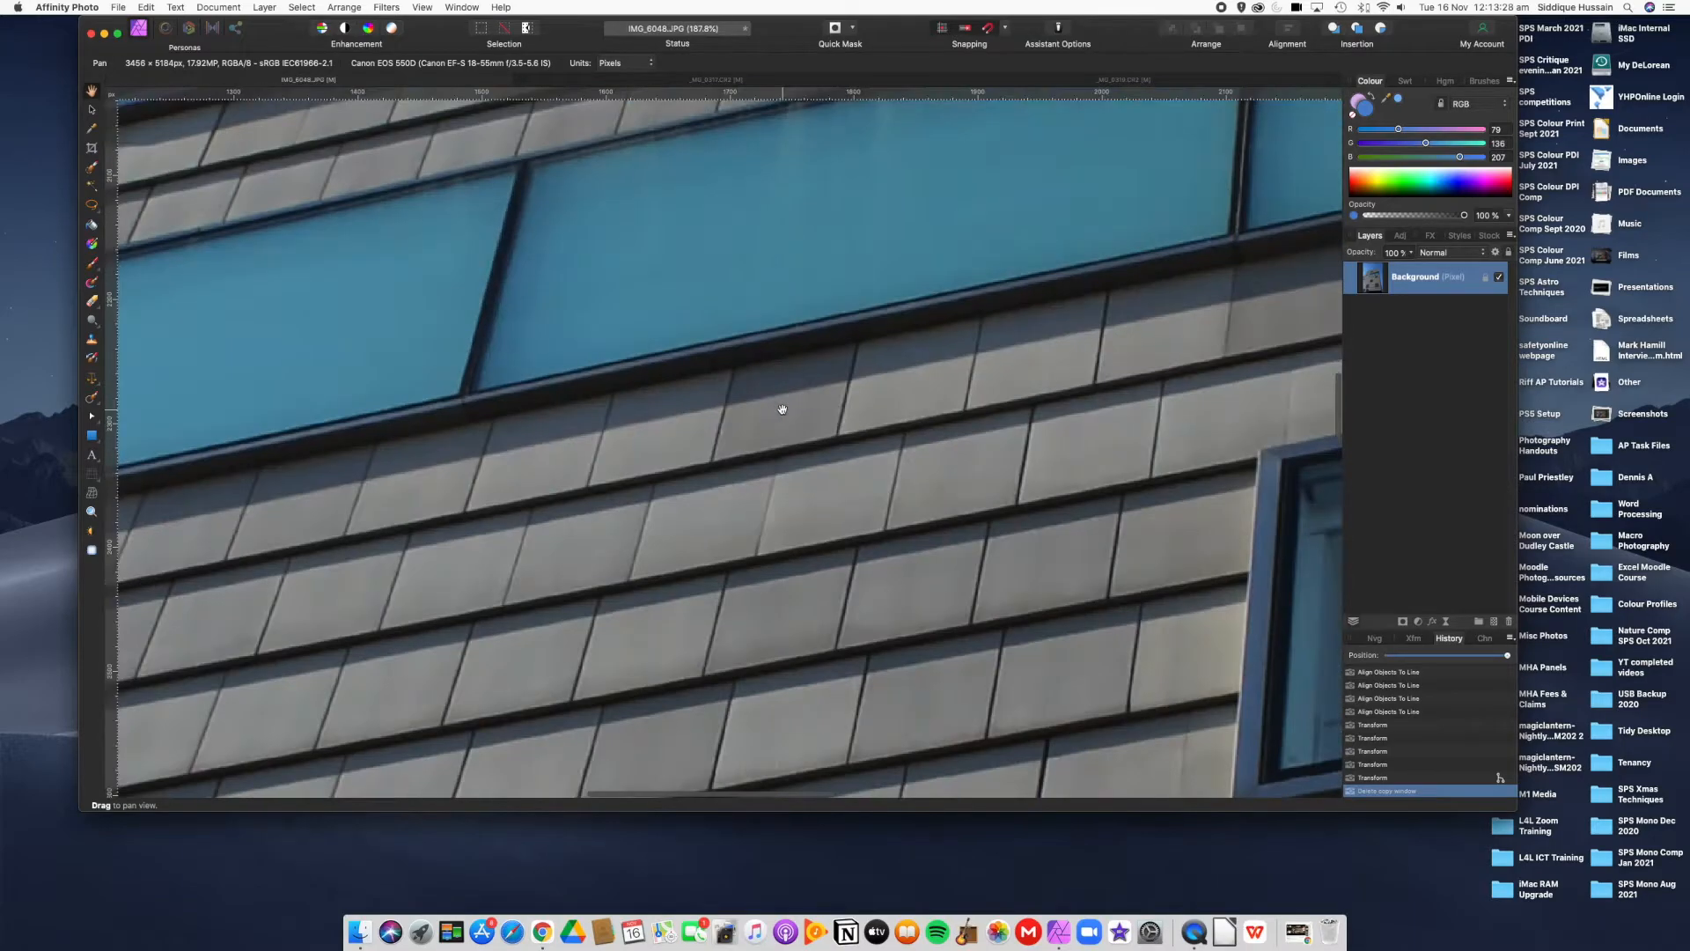
scroll(782, 408, "down", 15)
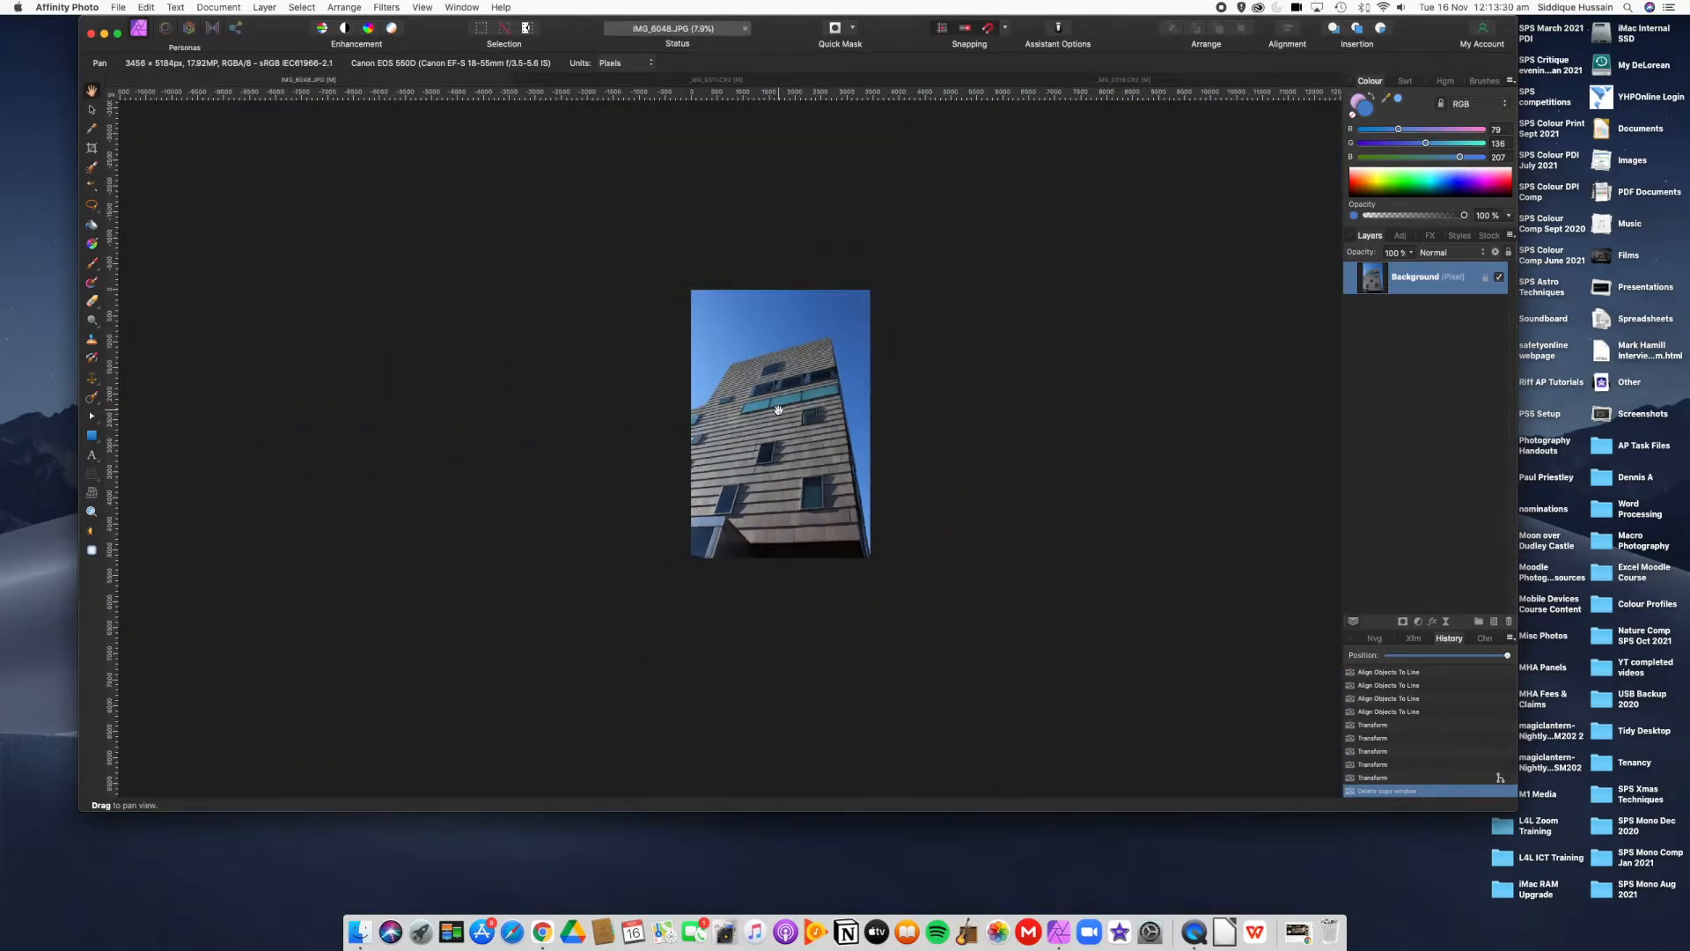
scroll(778, 410, "up", 20)
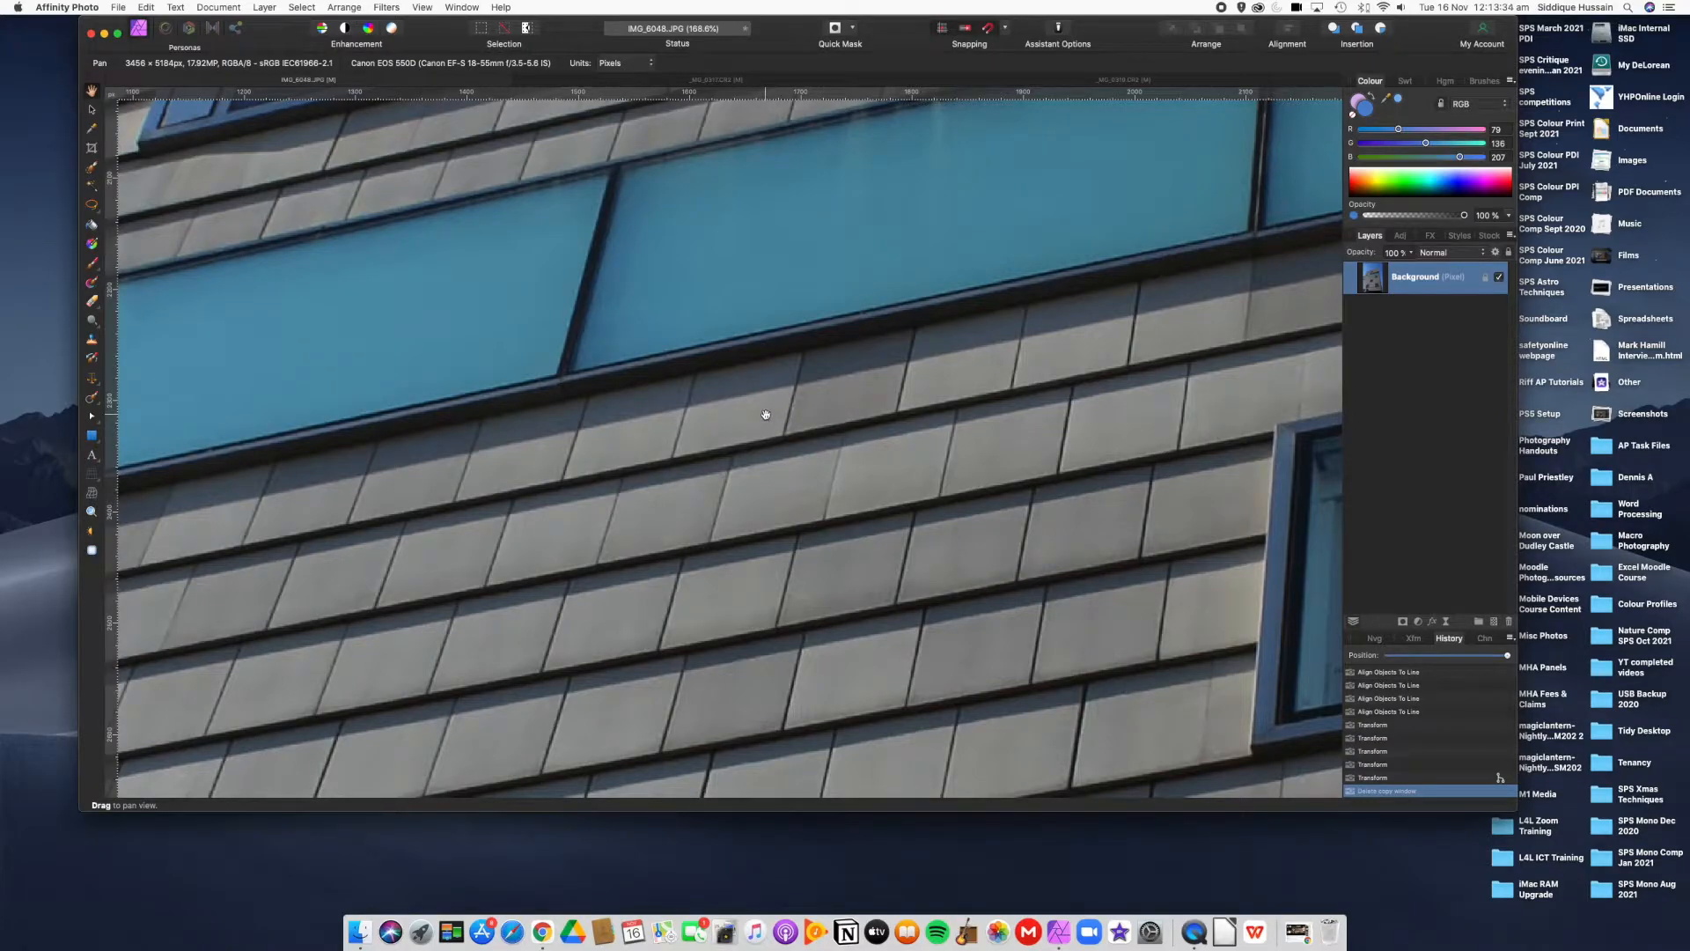
scroll(766, 418, "down", 6)
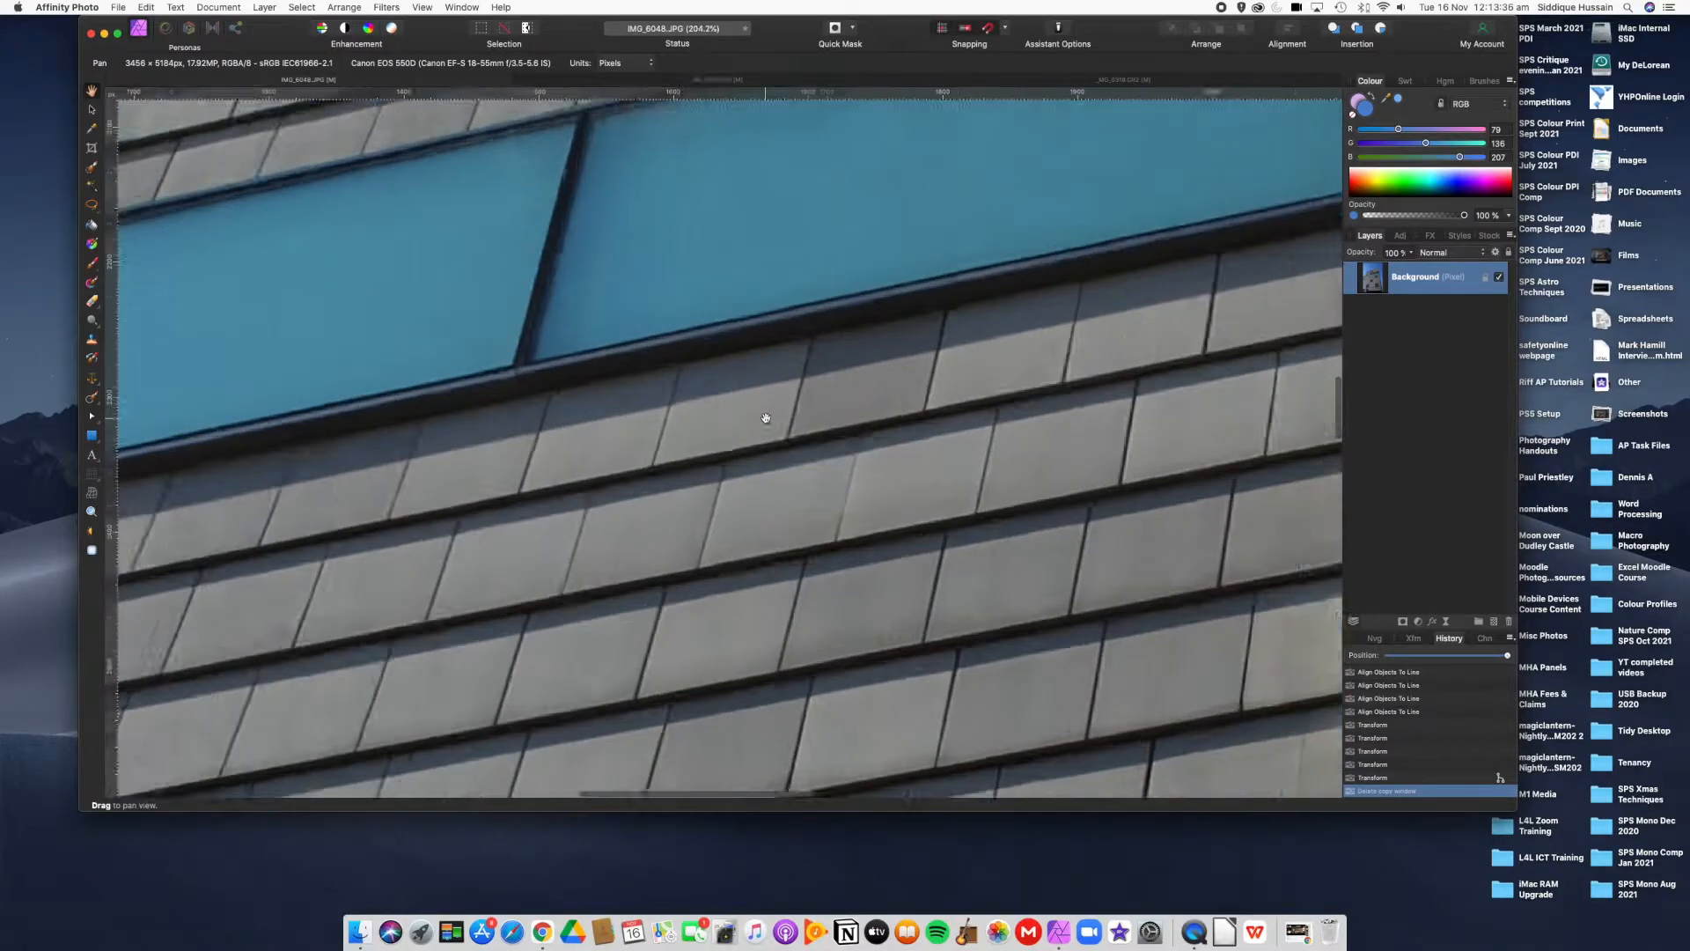
scroll(765, 420, "down", 6)
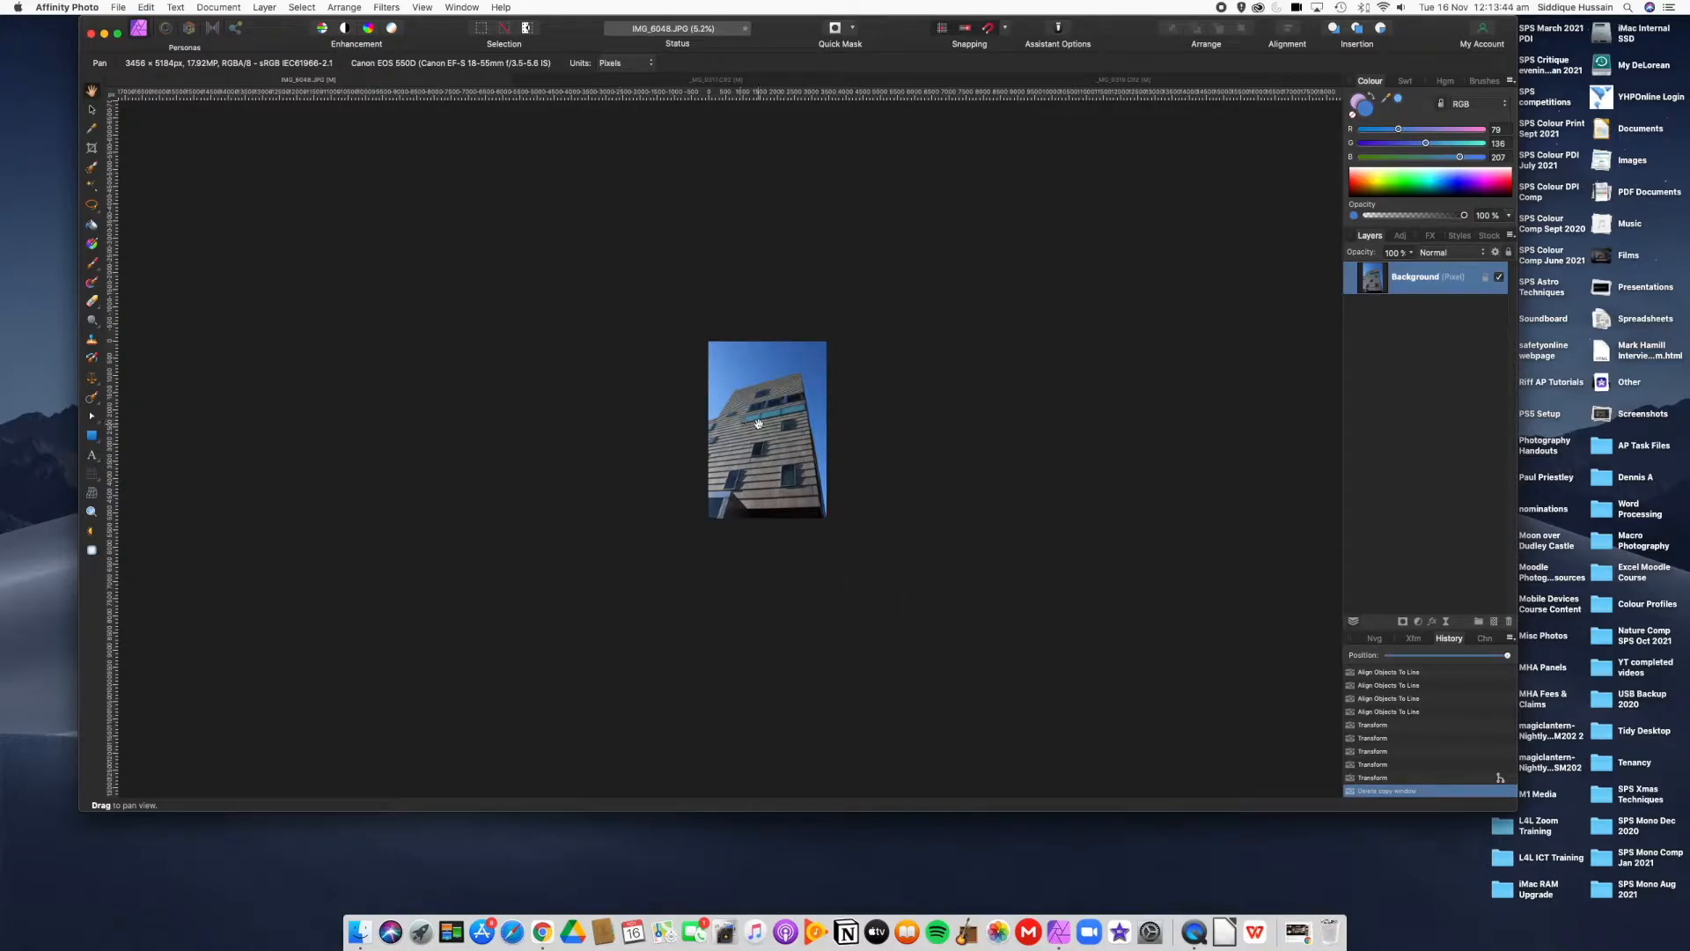
key("super+0")
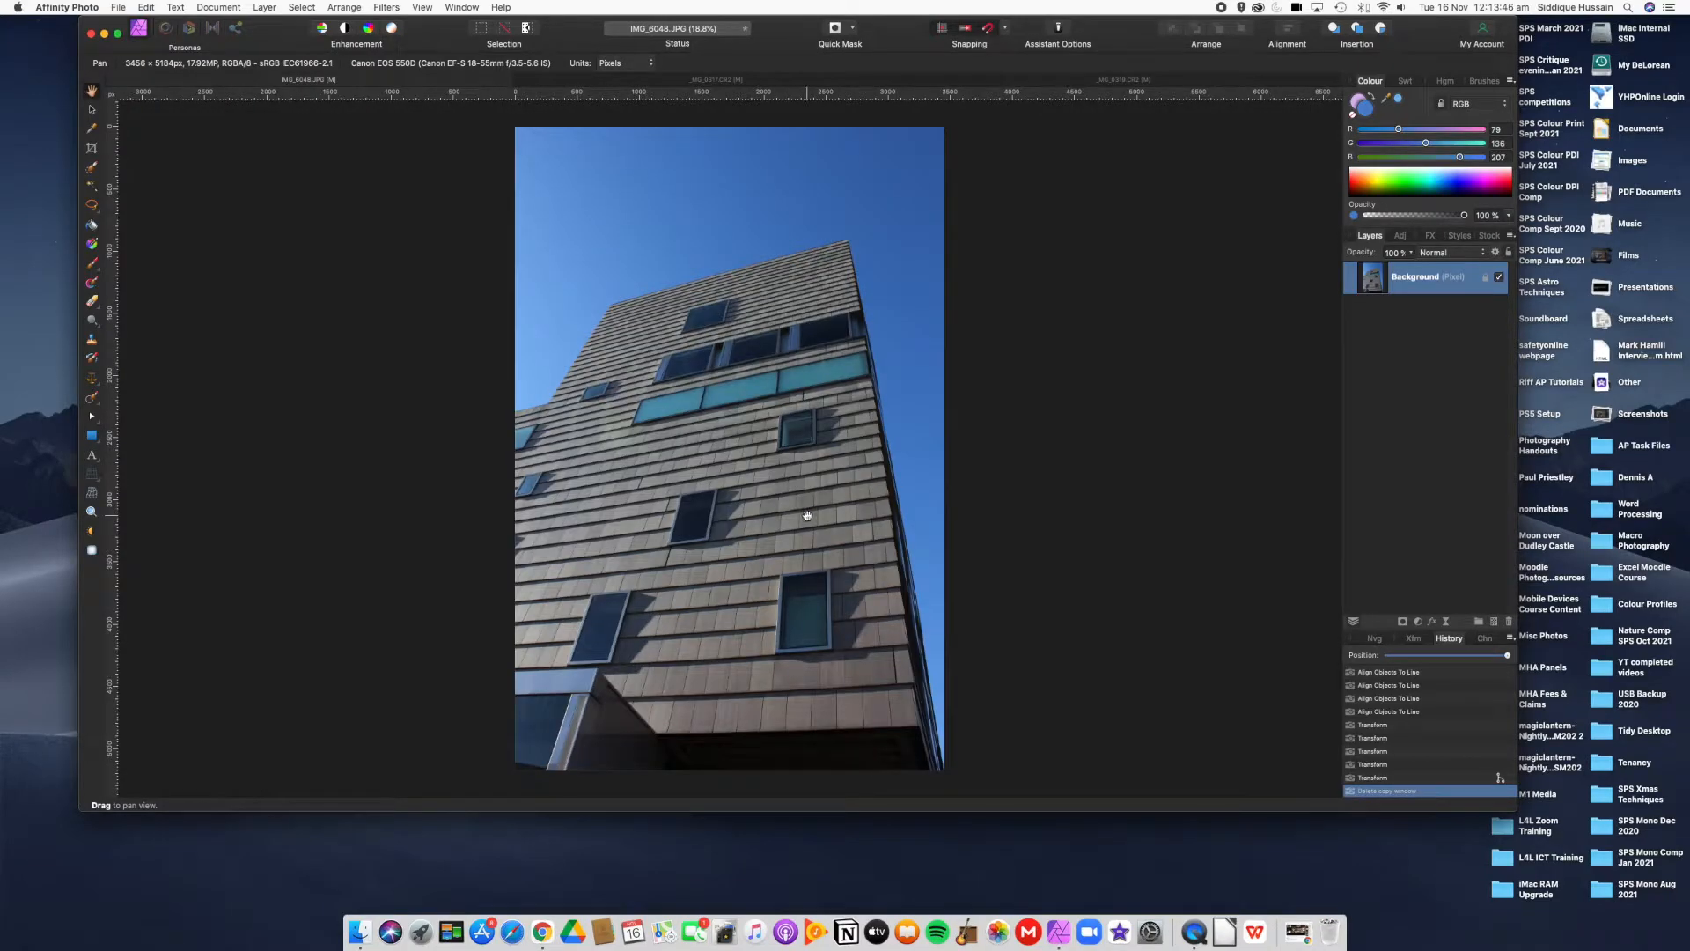
Inspect the wall tiles and the shadowed frame of the central window up close, ending with the whole photo in view
scroll(807, 515, "up", 10)
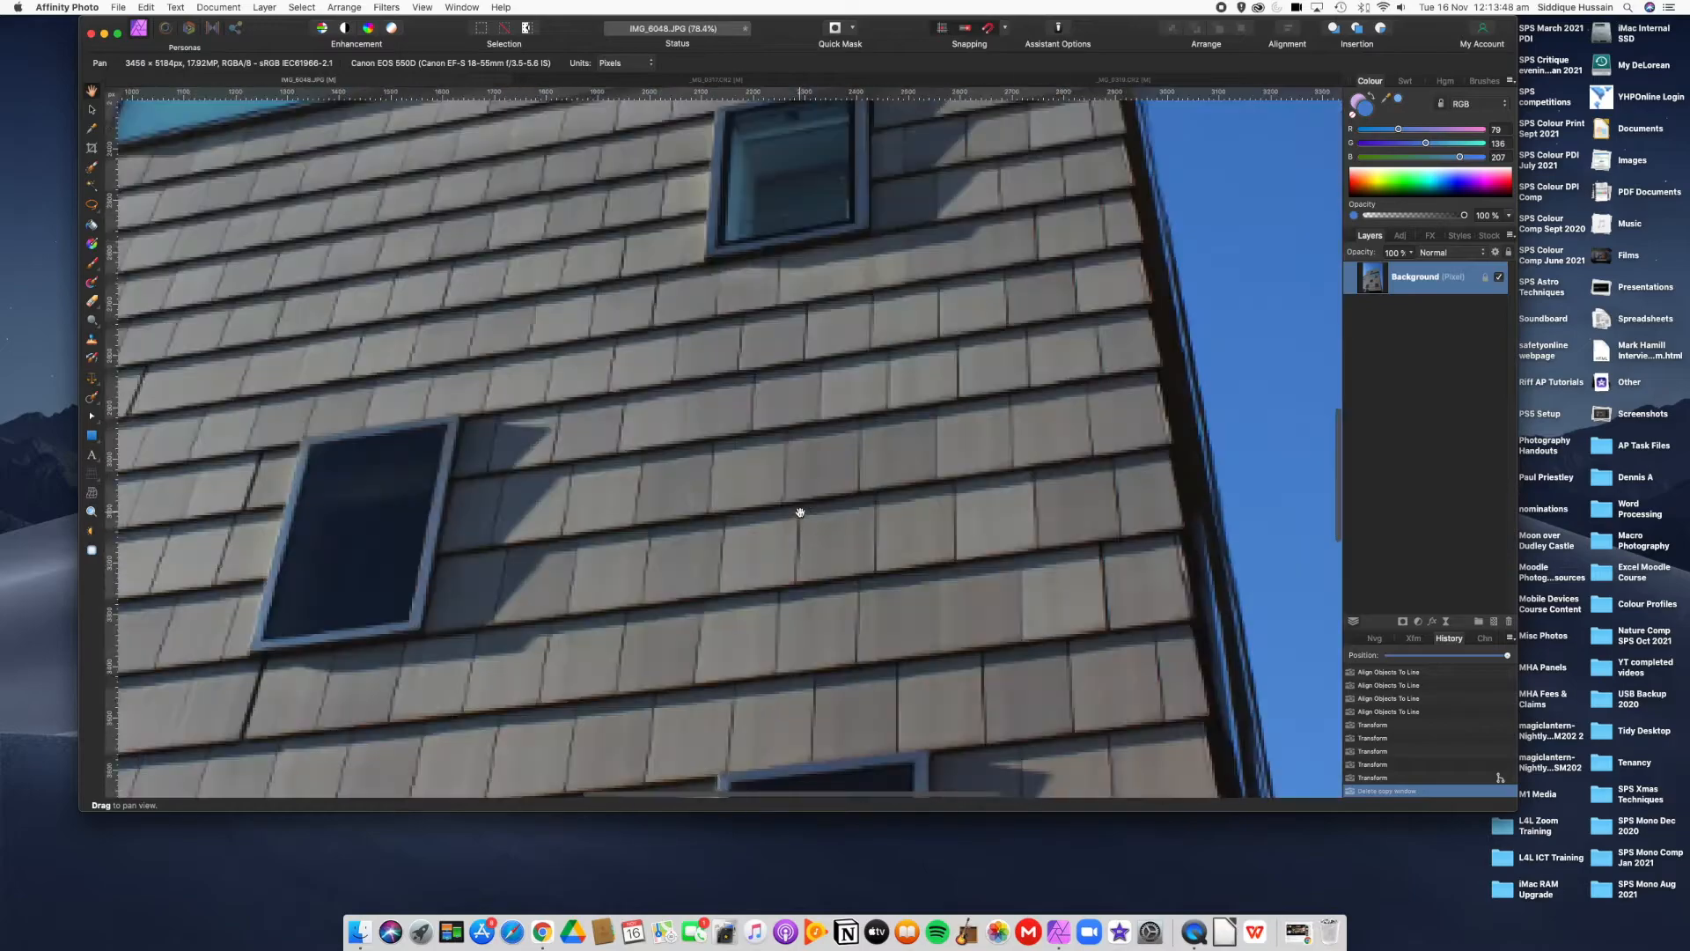
key("super+0")
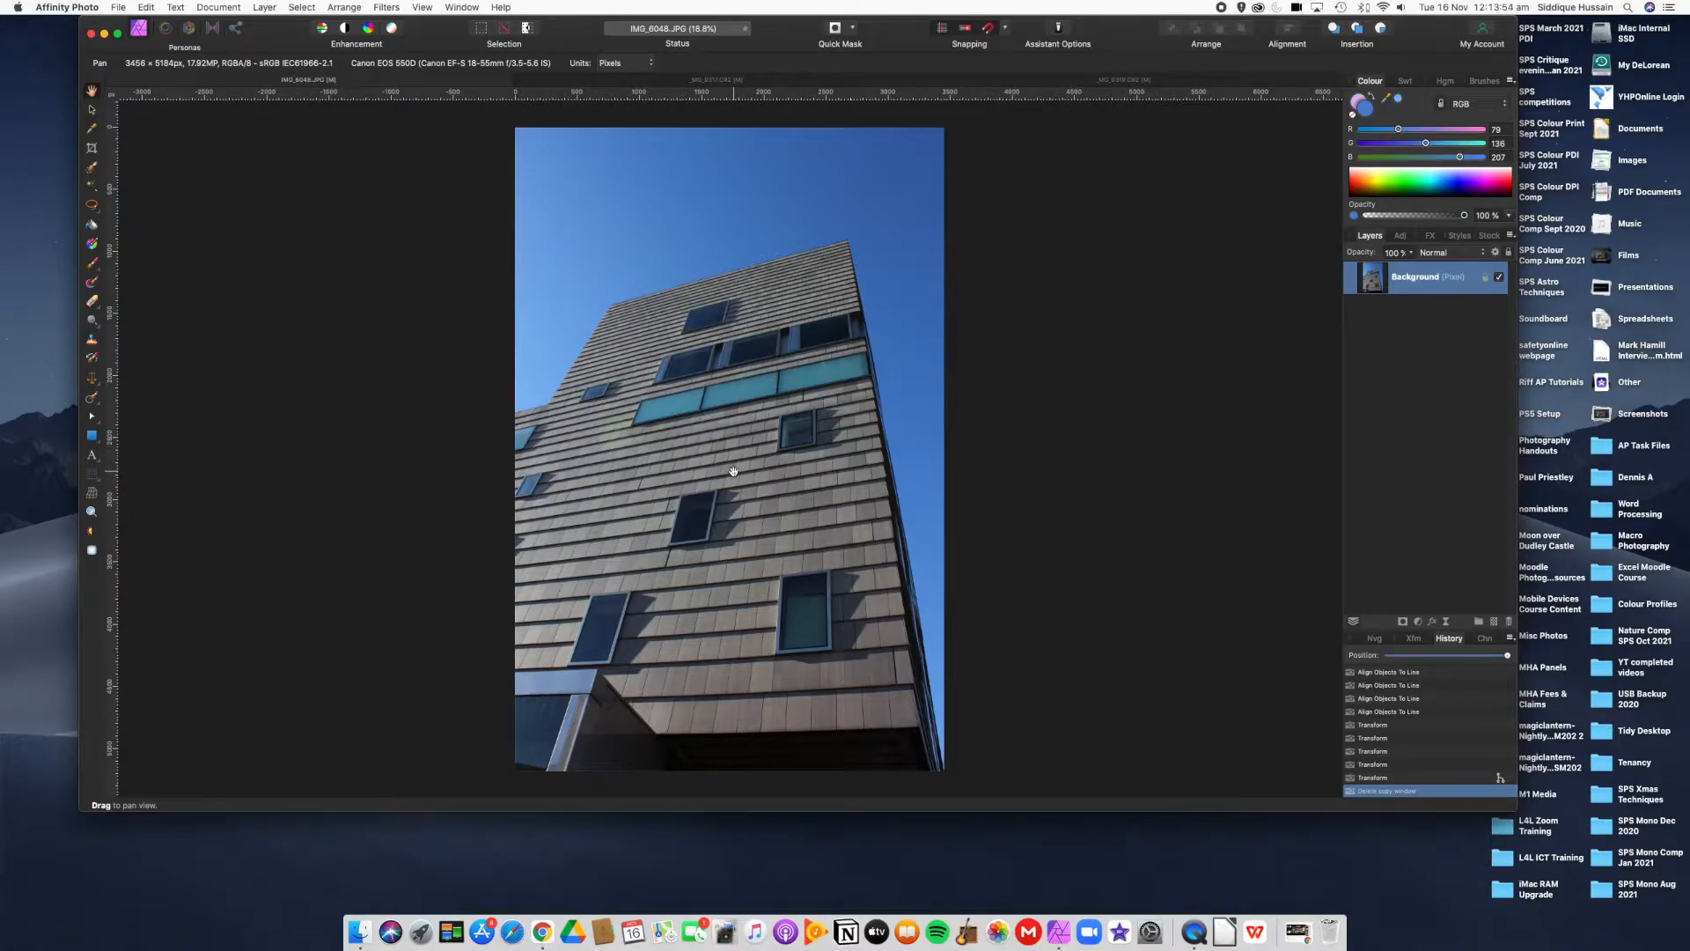
scroll(733, 472, "up", 10)
left_click_drag(830, 479, 392, 305)
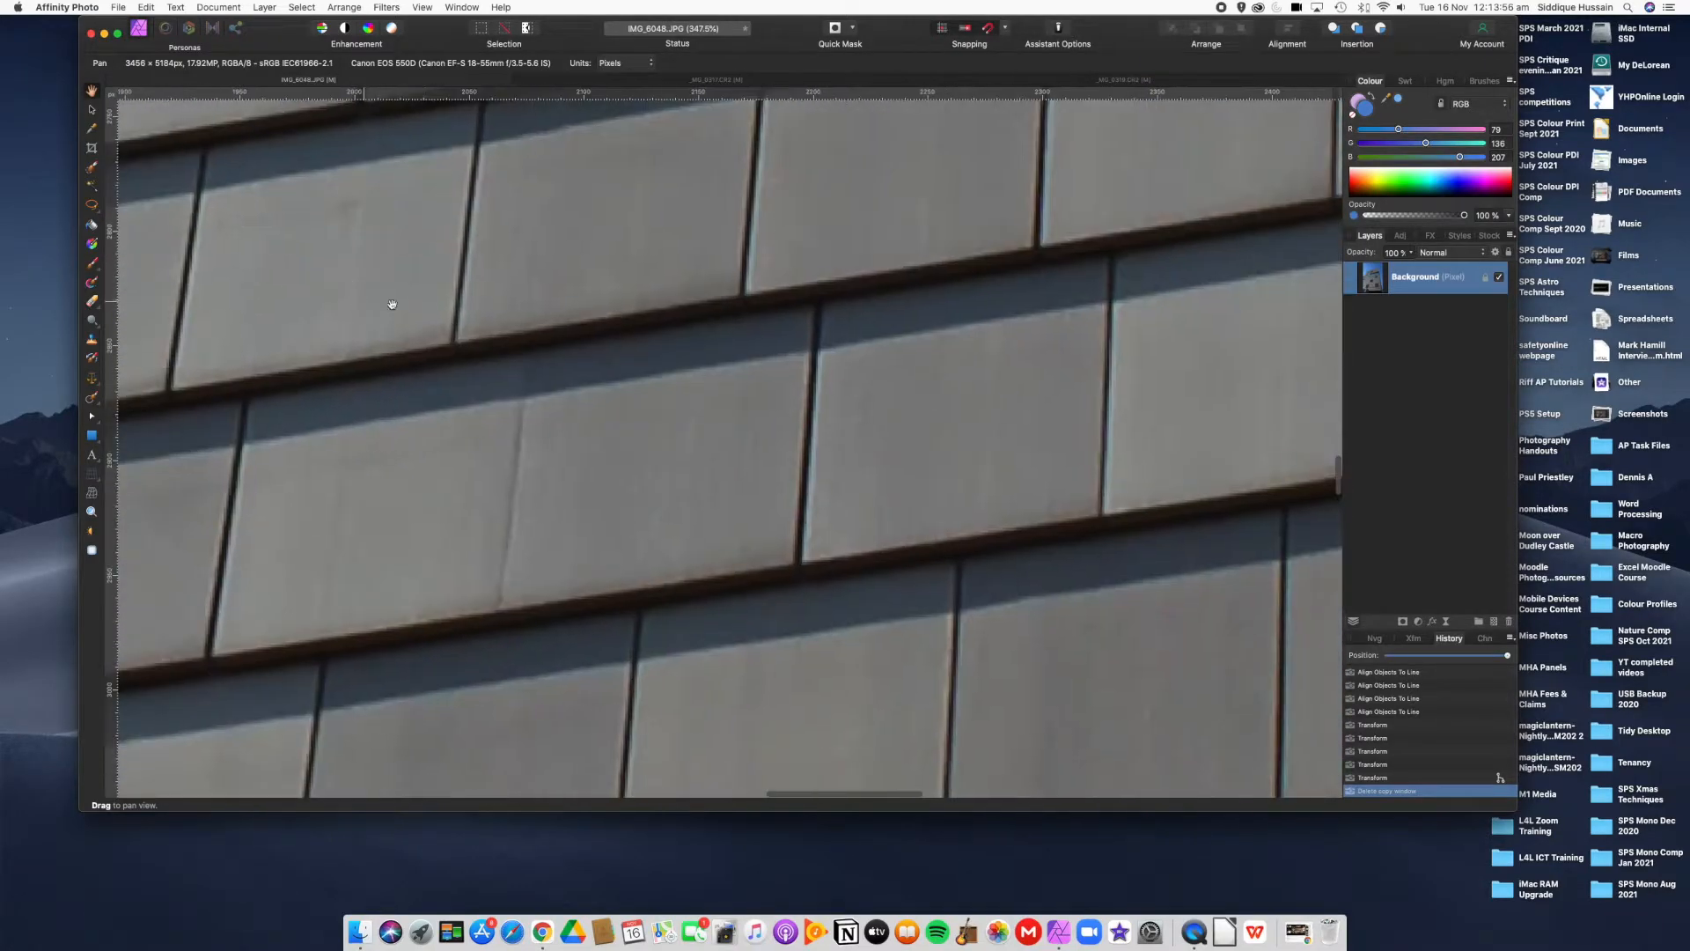
left_click_drag(740, 447, 1050, 207)
left_click_drag(312, 481, 871, 463)
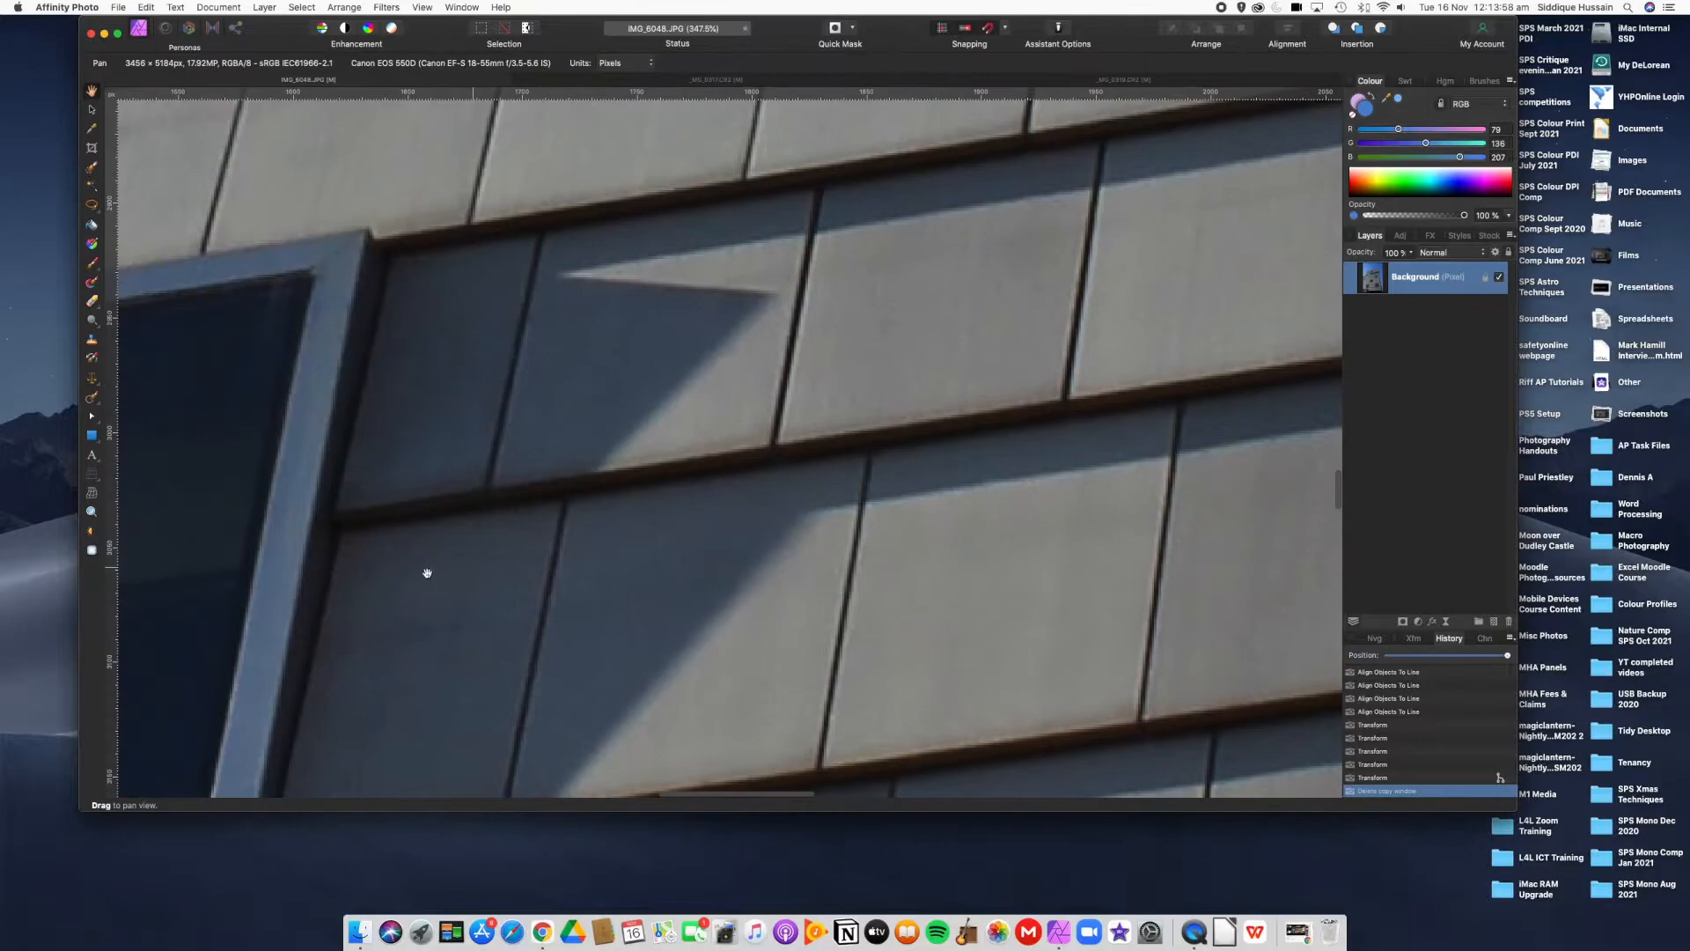
left_click_drag(427, 573, 815, 467)
key("super+0")
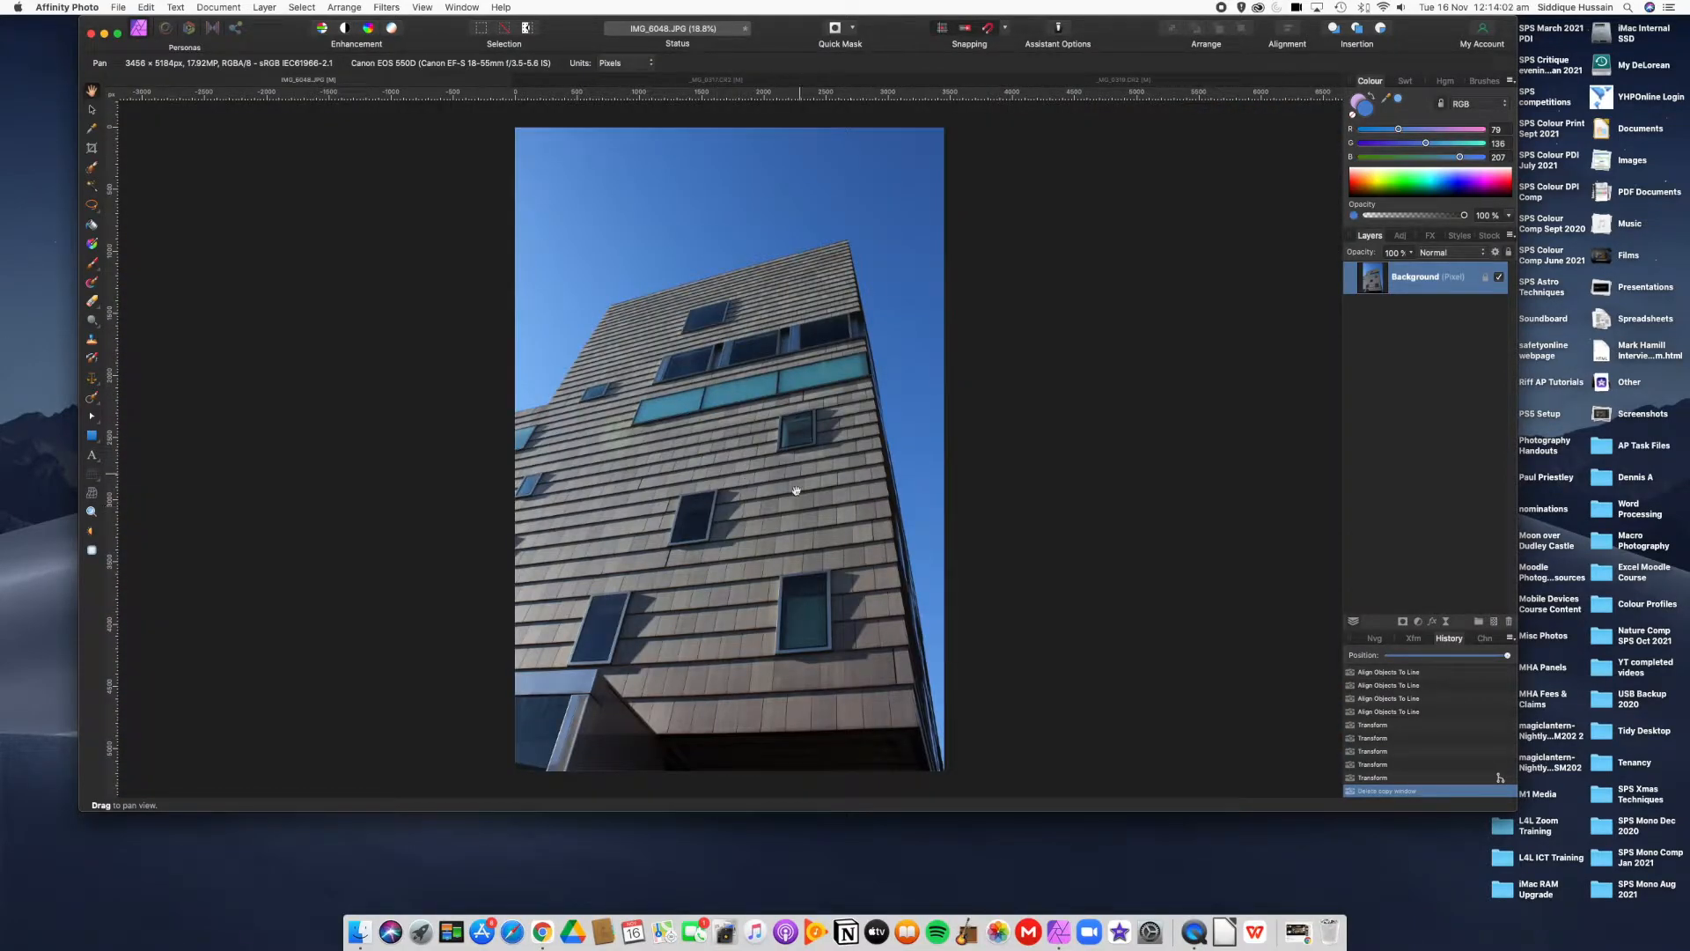
Examine the tiles and the building's sunlit corner up close, then view the whole photo at different canvas positions with the View tool
scroll(786, 482, "up", 10)
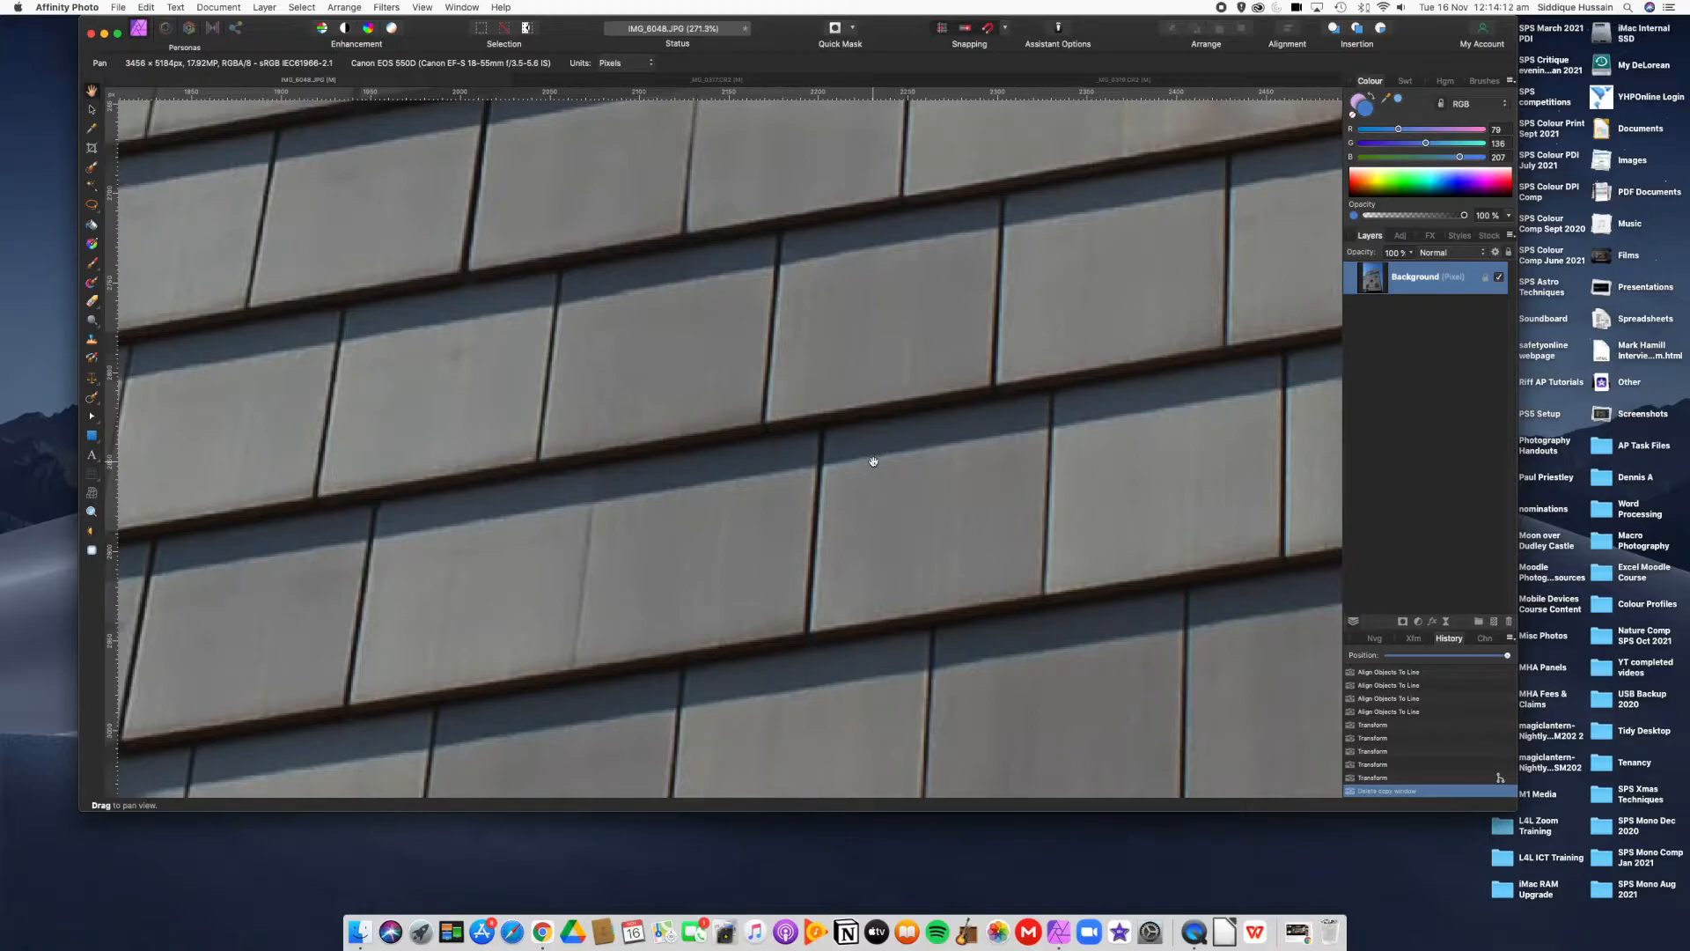
key("super+0")
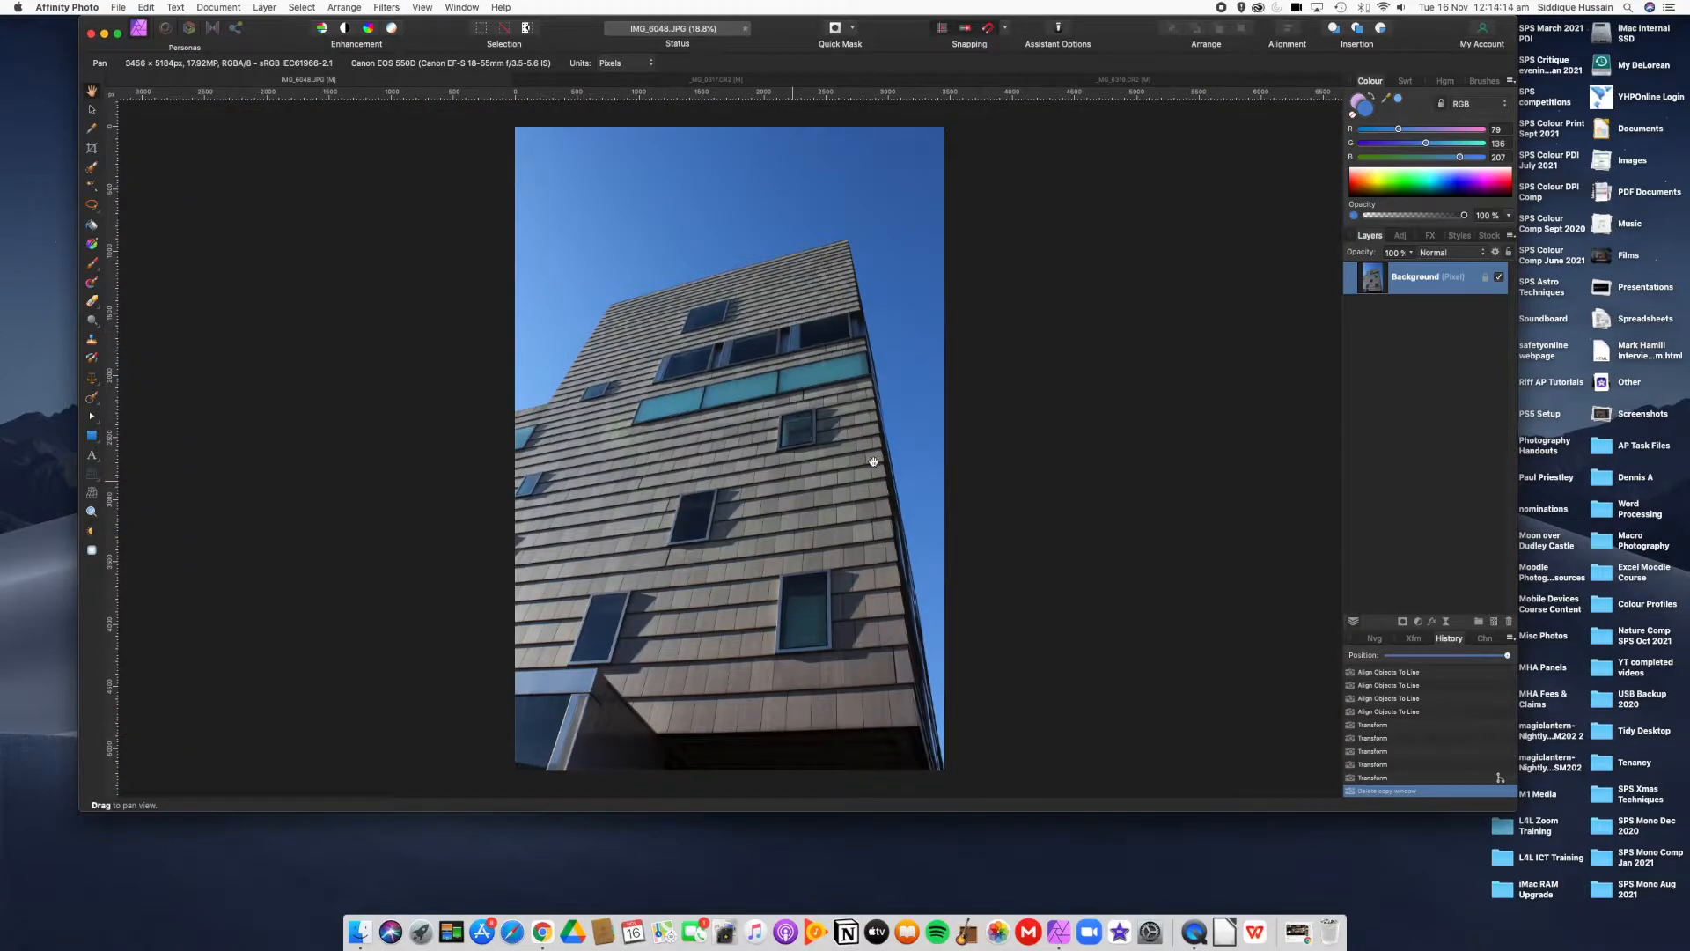
scroll(890, 438, "up", 5)
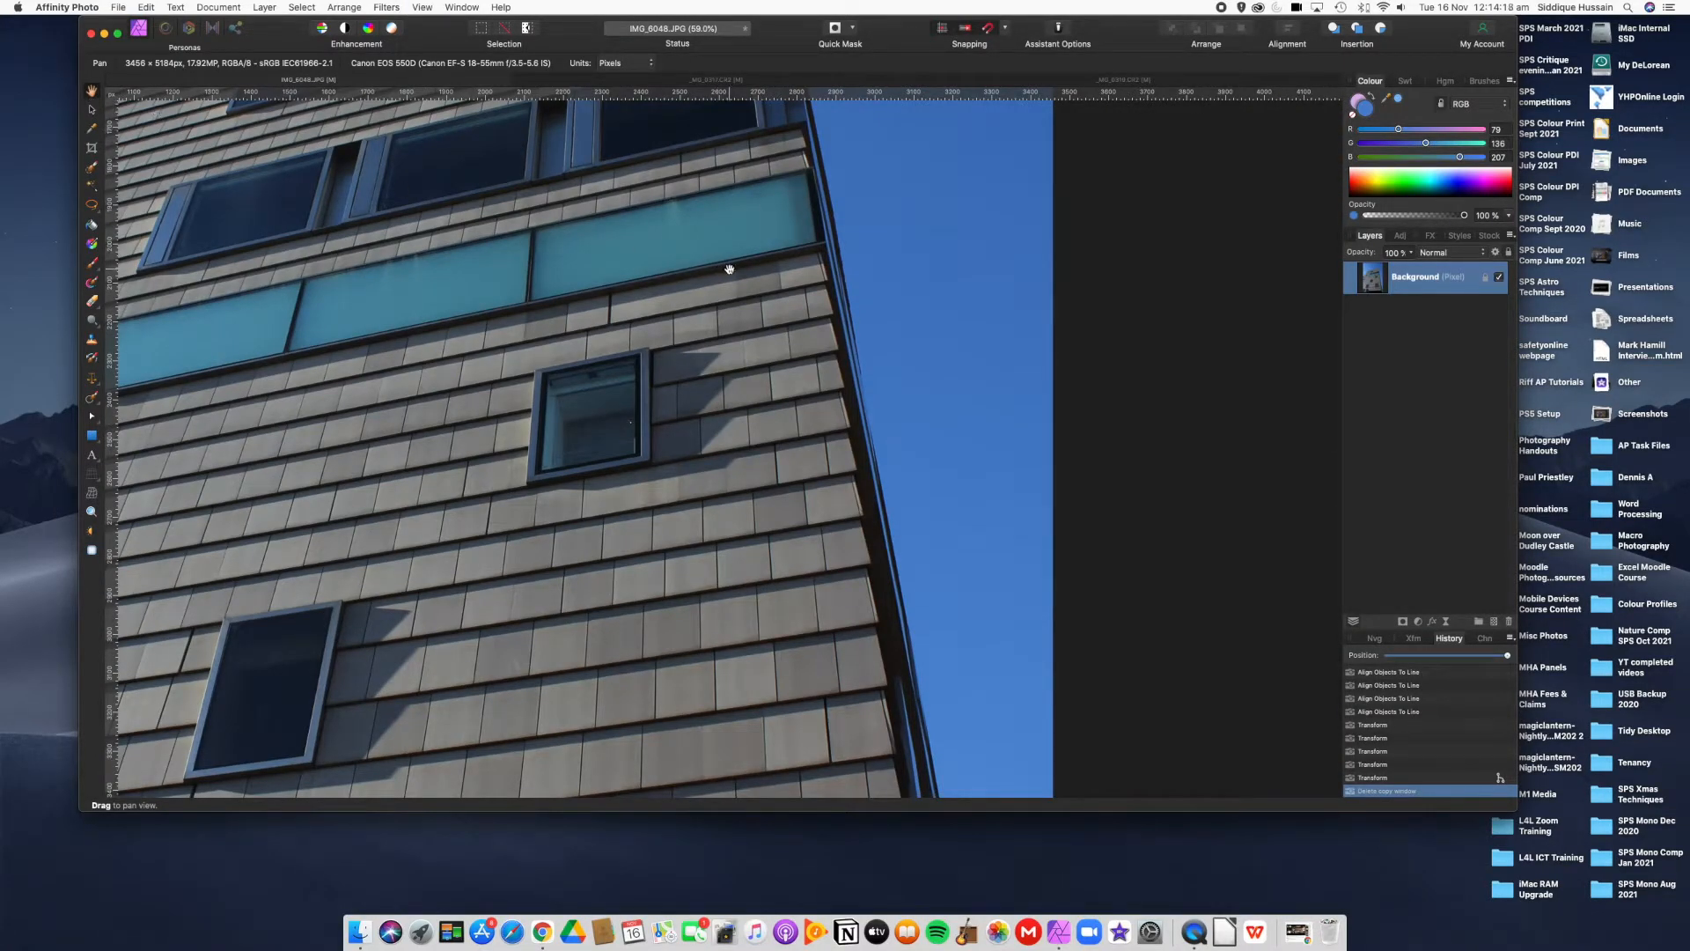
key("super+0")
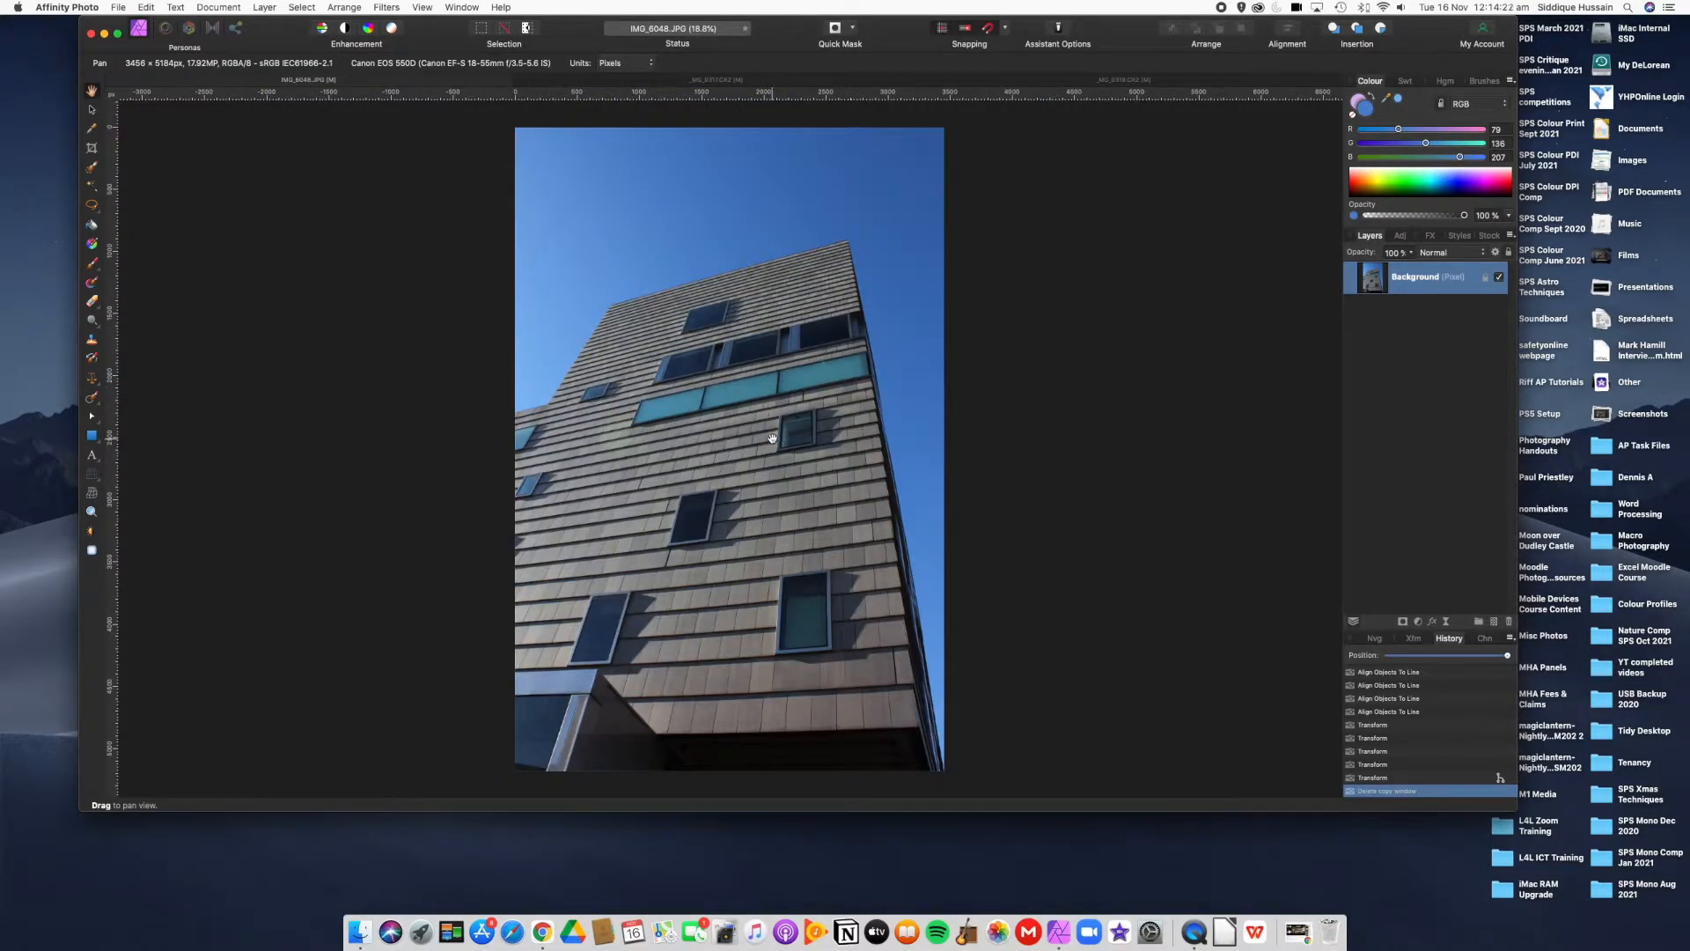
left_click_drag(773, 437, 574, 398)
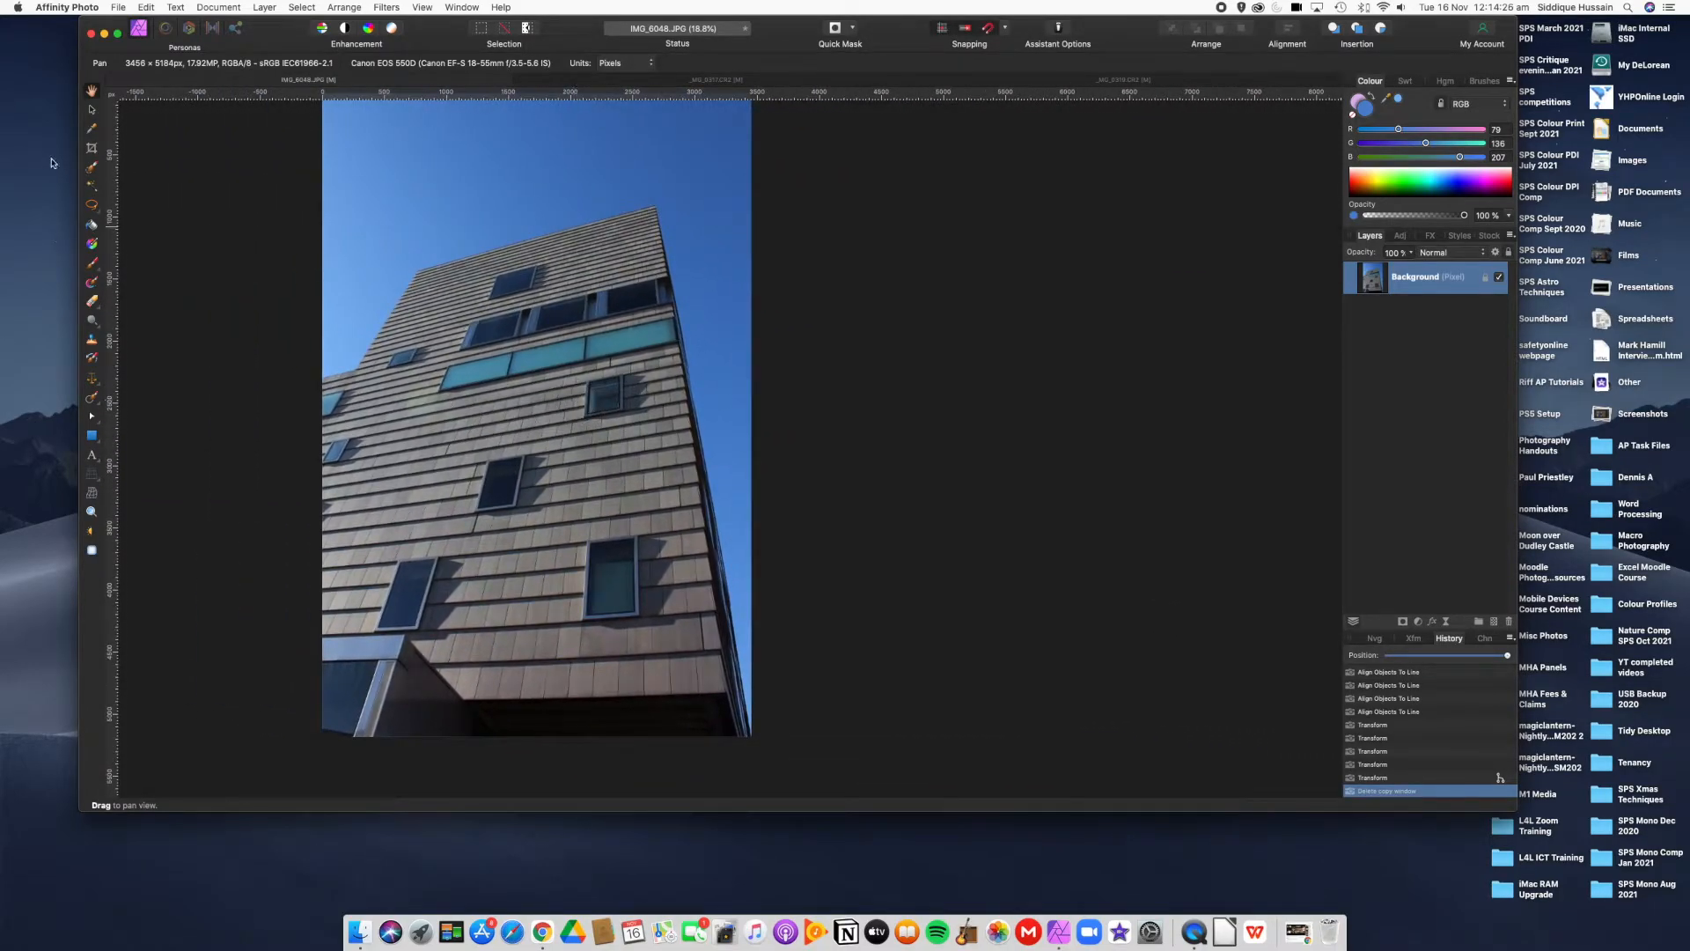
left_click_drag(578, 283, 780, 326)
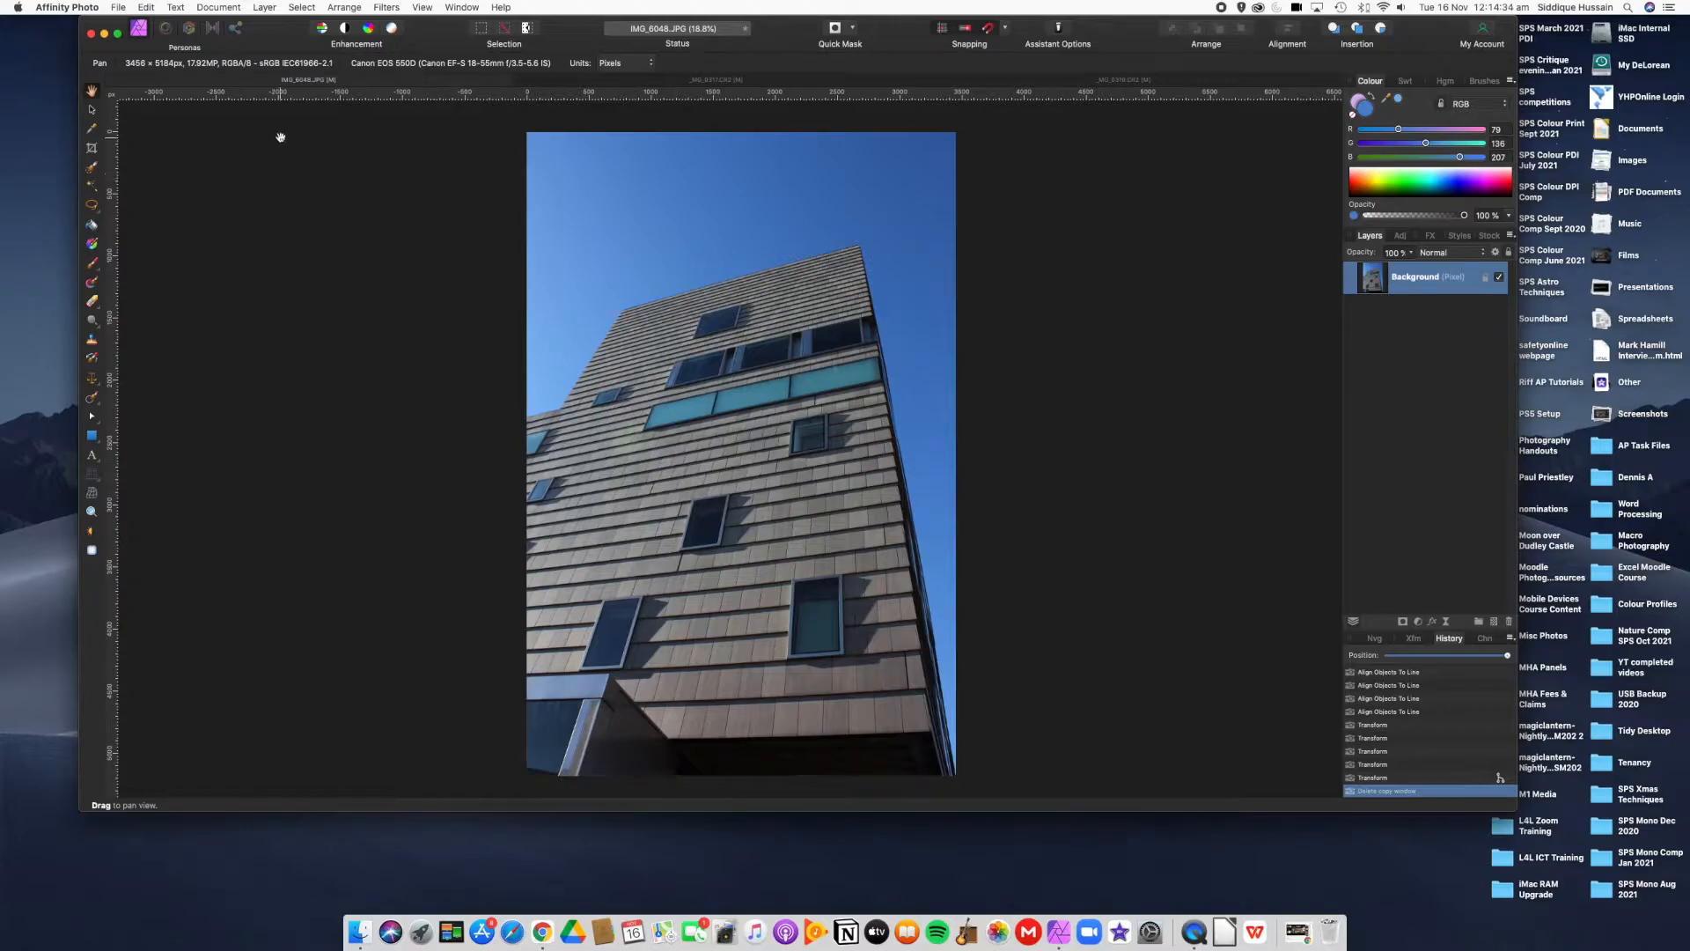
left_click(92, 110)
left_click(91, 90)
mouse_move(589, 287)
left_mouse_down()
mouse_move(456, 196)
mouse_move(570, 305)
mouse_move(613, 288)
mouse_move(573, 264)
mouse_move(596, 272)
left_mouse_up()
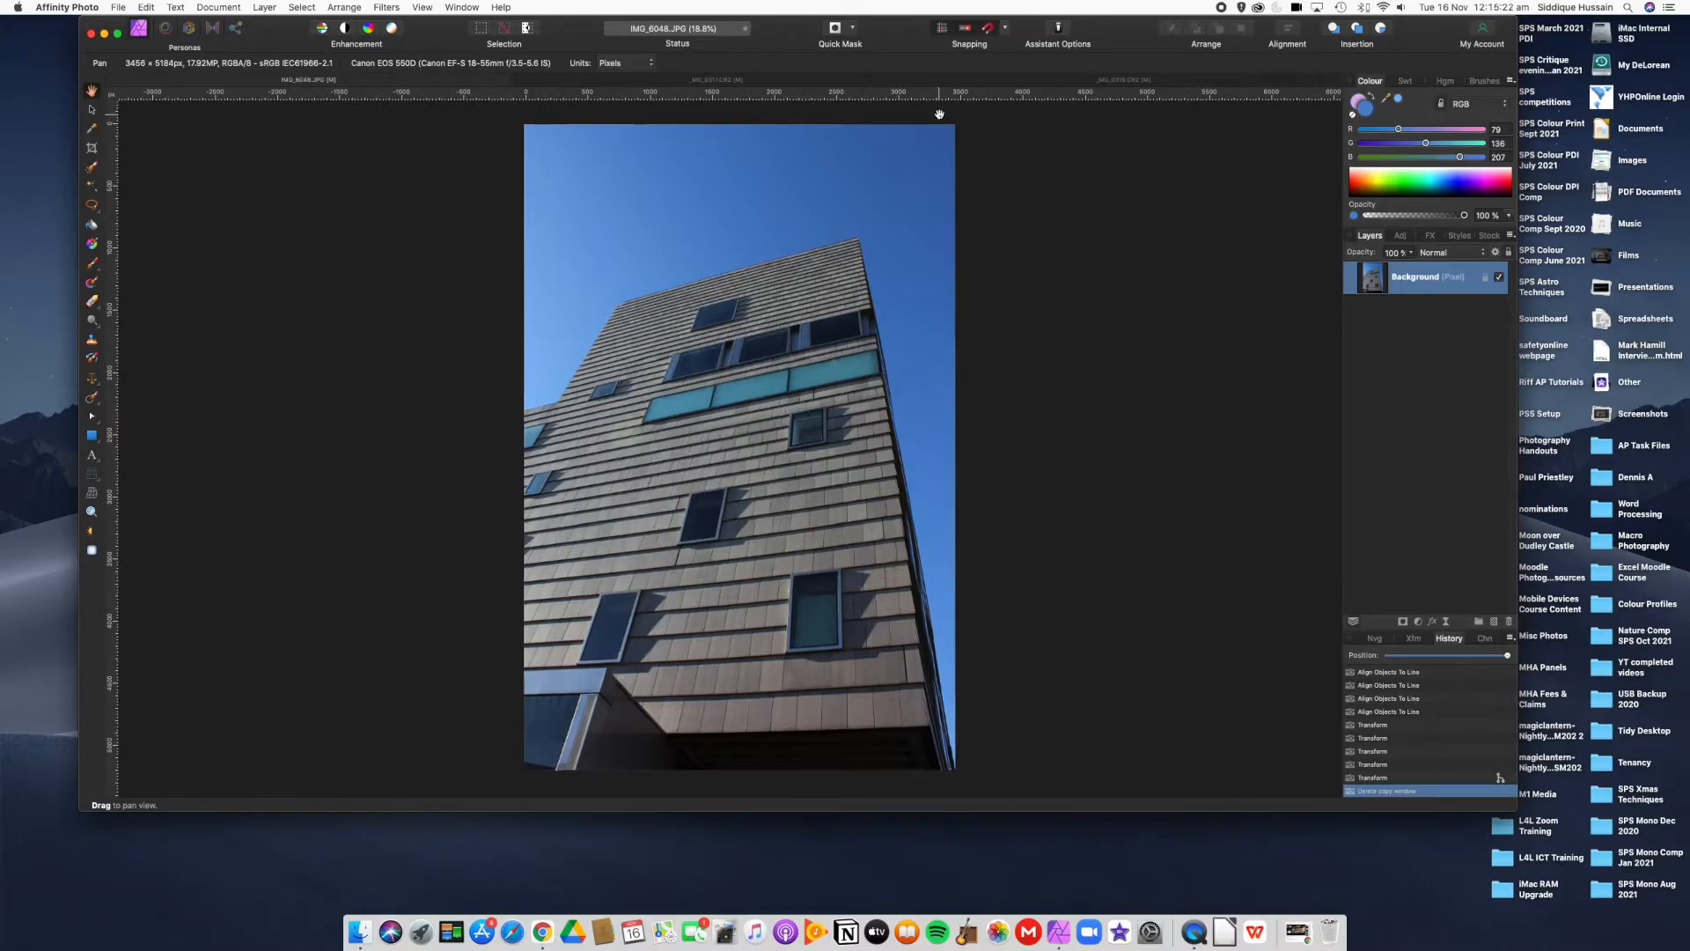
Hide the rulers around the photo and show them again
scroll(939, 115, "up", 3)
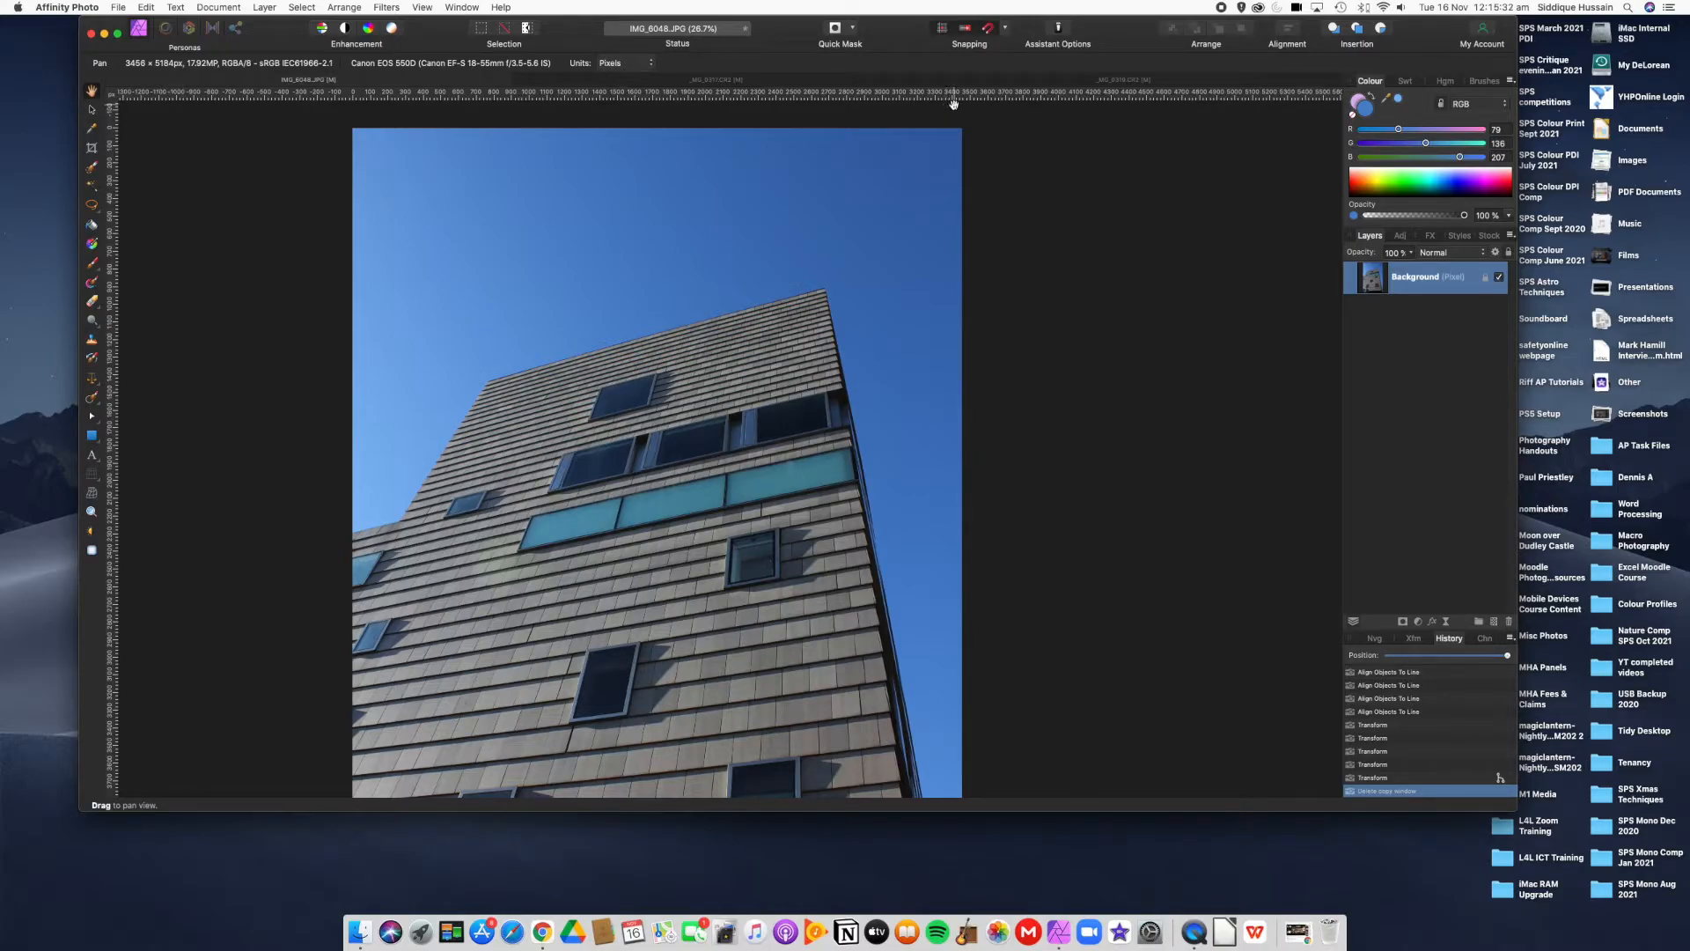
scroll(953, 102, "down", 4)
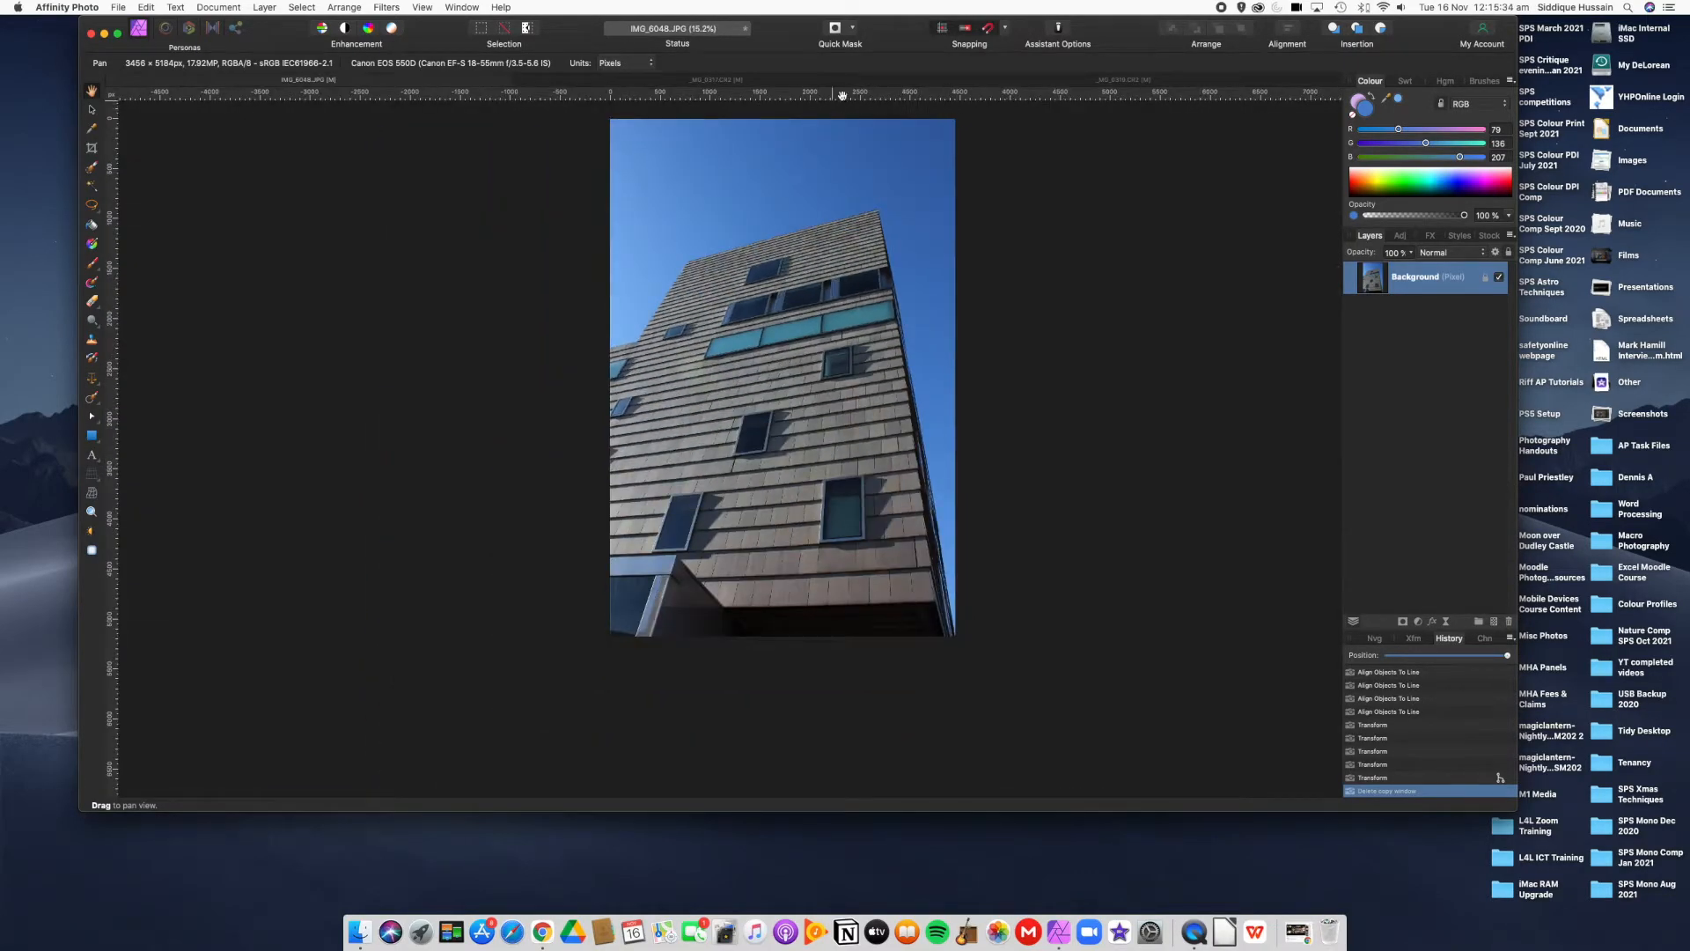
scroll(842, 95, "up", 3)
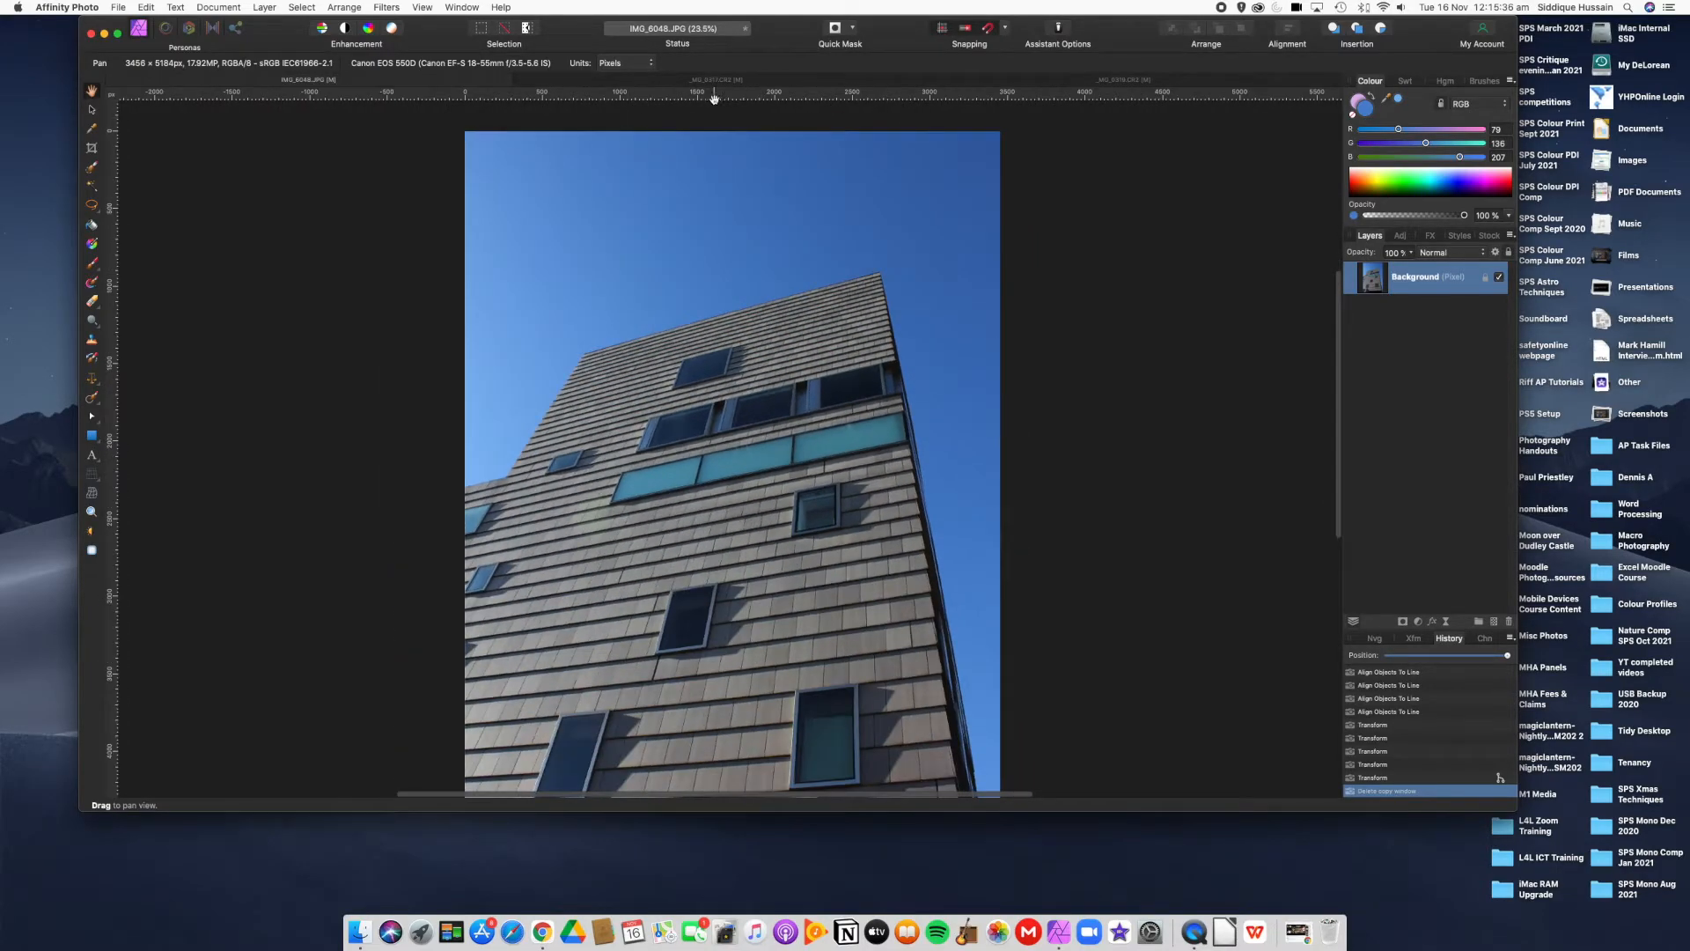
left_click(423, 8)
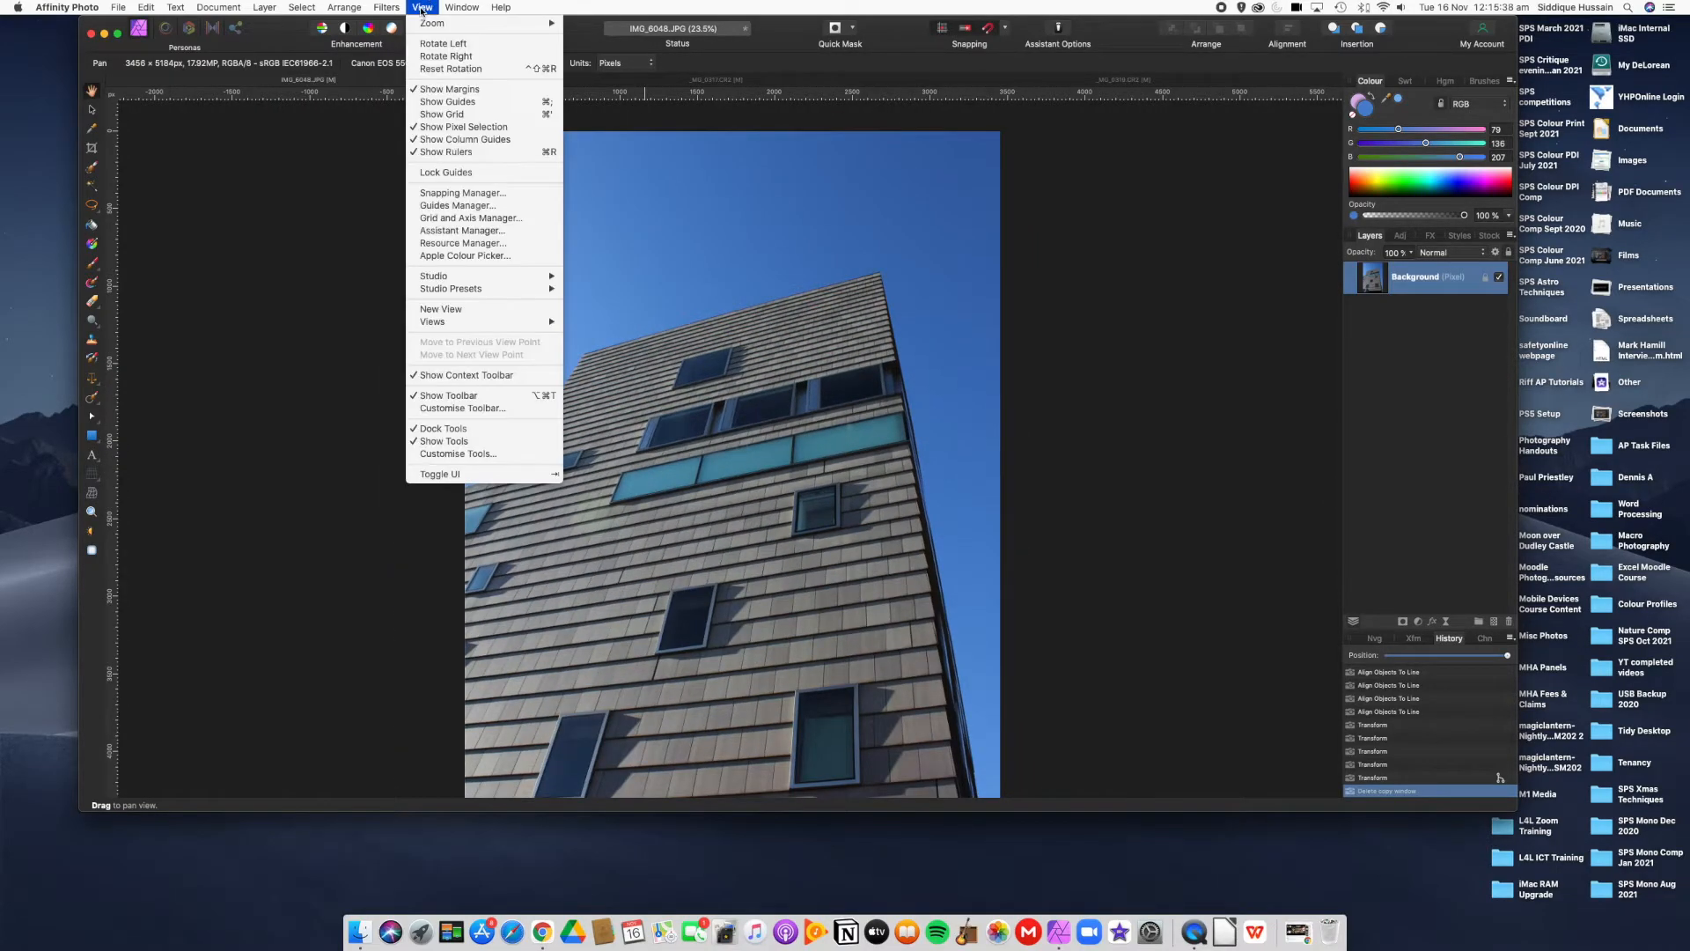
left_click(457, 156)
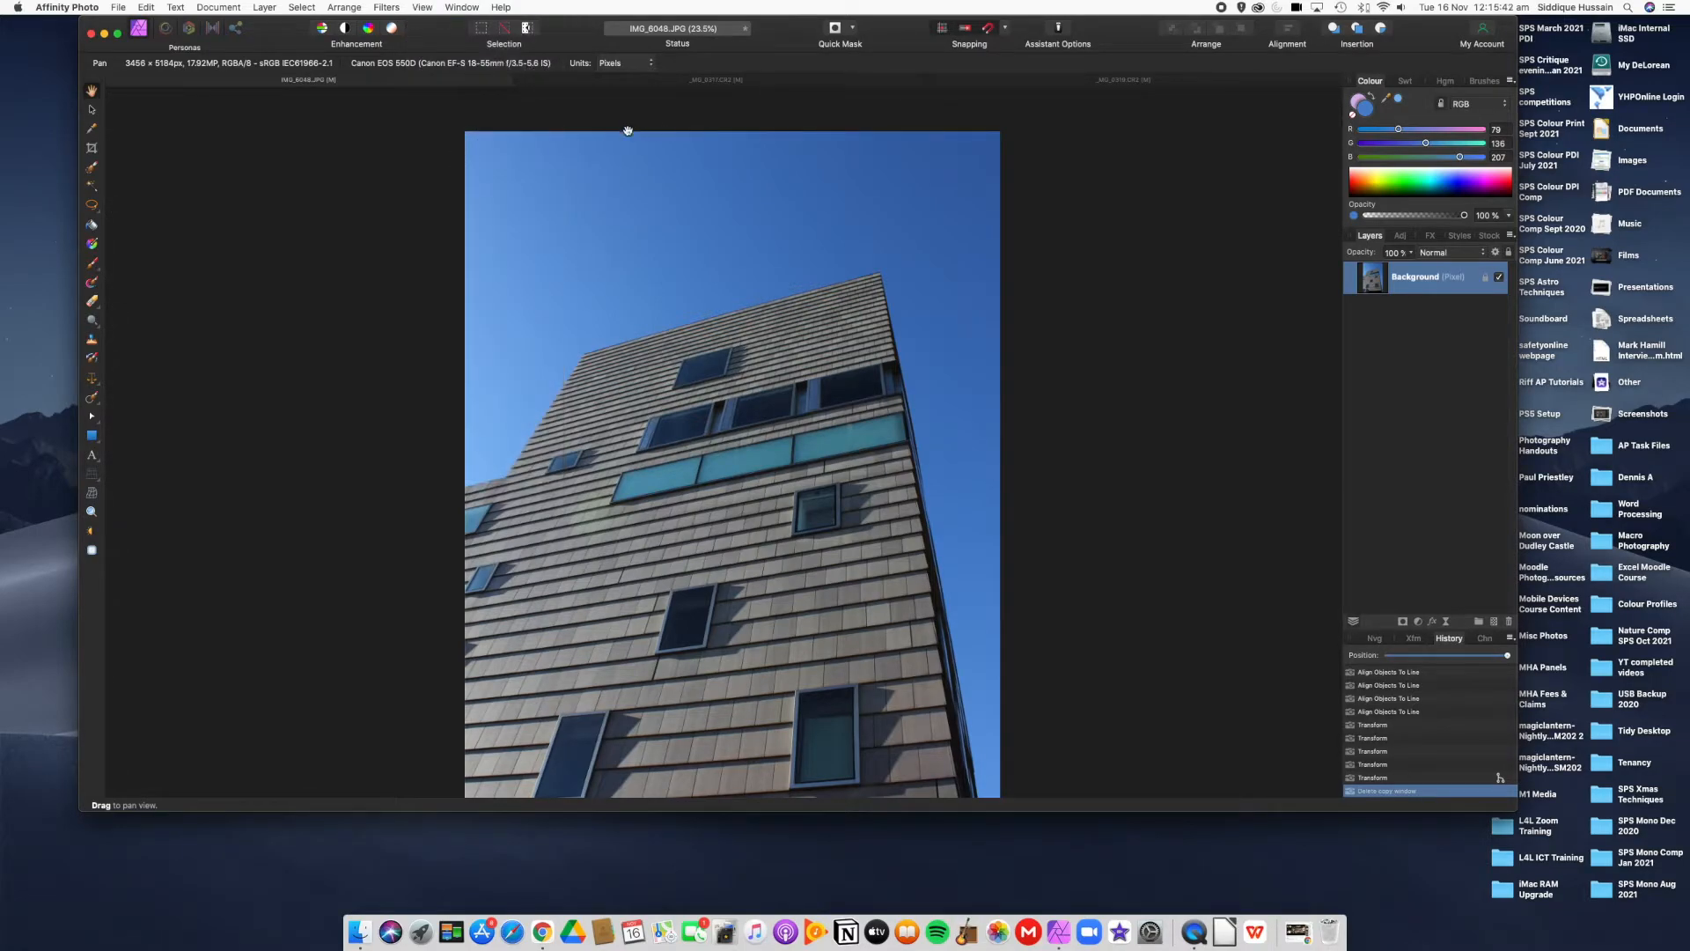
left_click(423, 7)
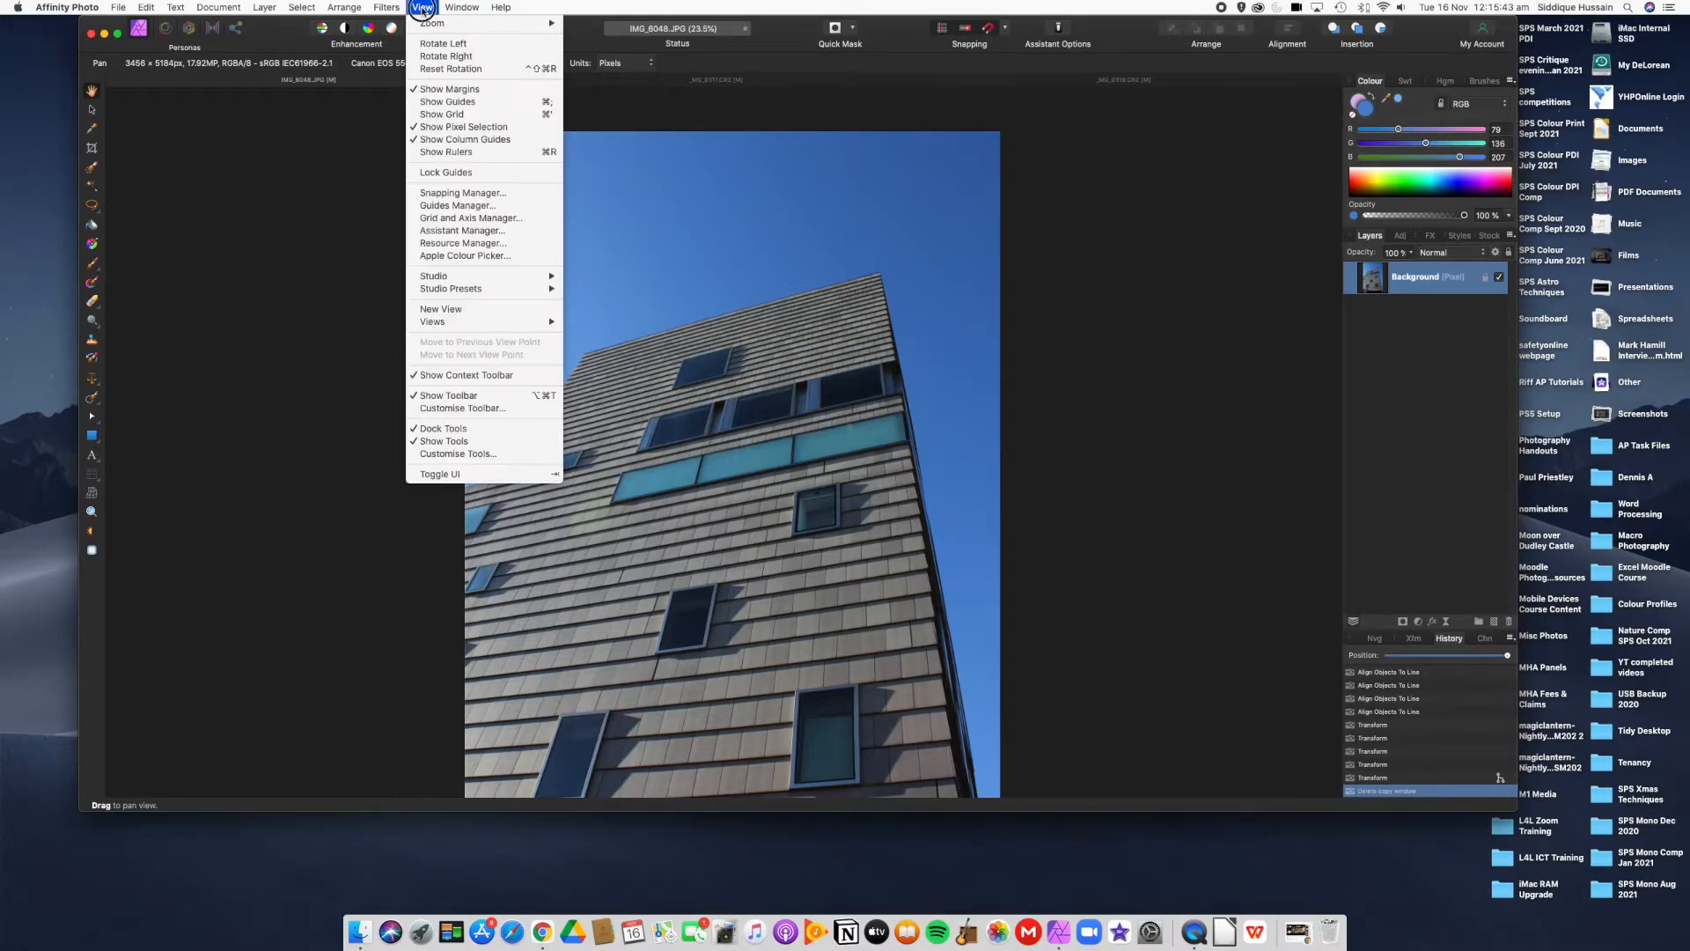
left_click(445, 151)
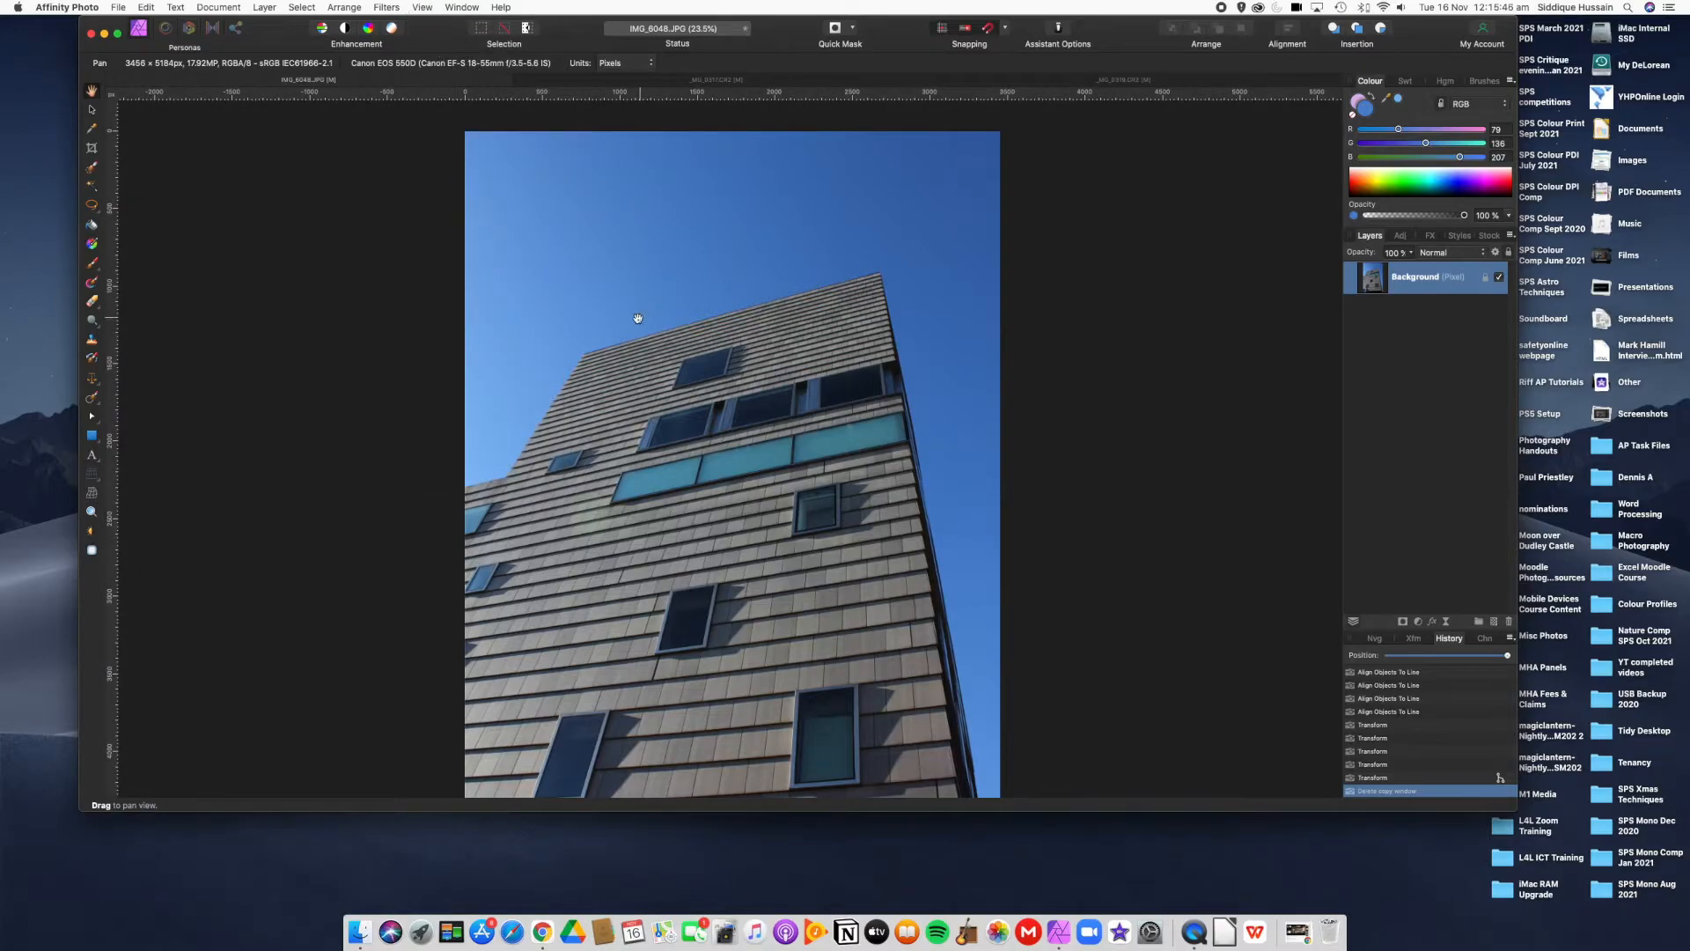
mouse_move(574, 39)
left_mouse_down()
mouse_move(550, 48)
mouse_move(566, 39)
left_mouse_up()
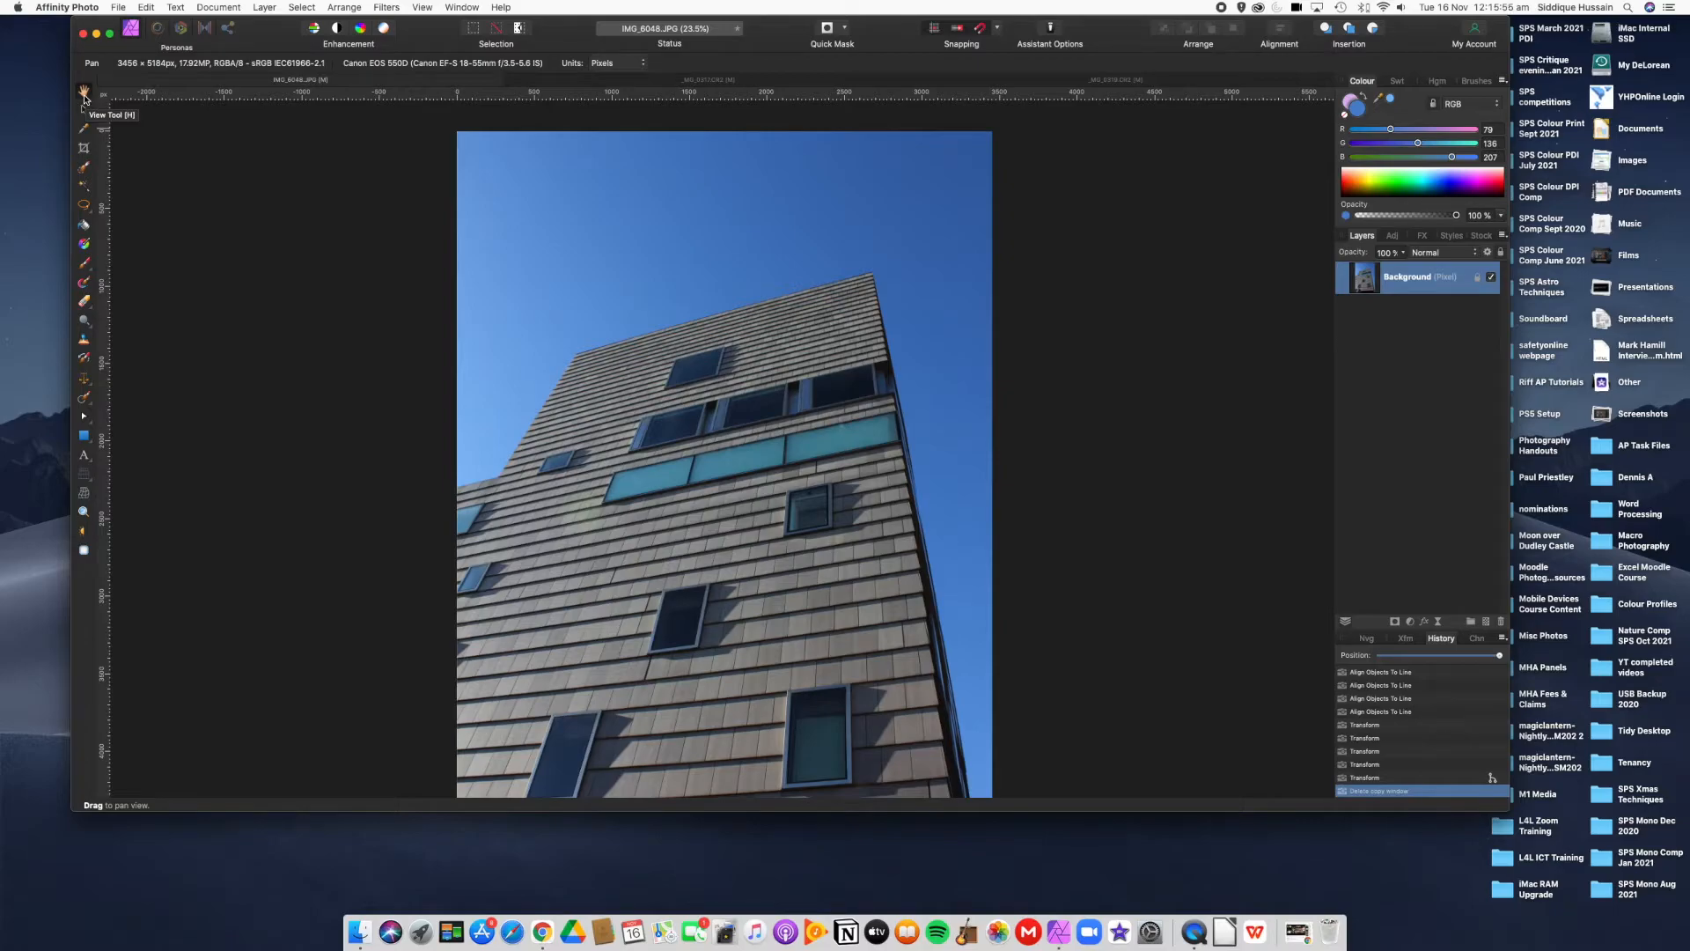
scroll(663, 375, "up", 3)
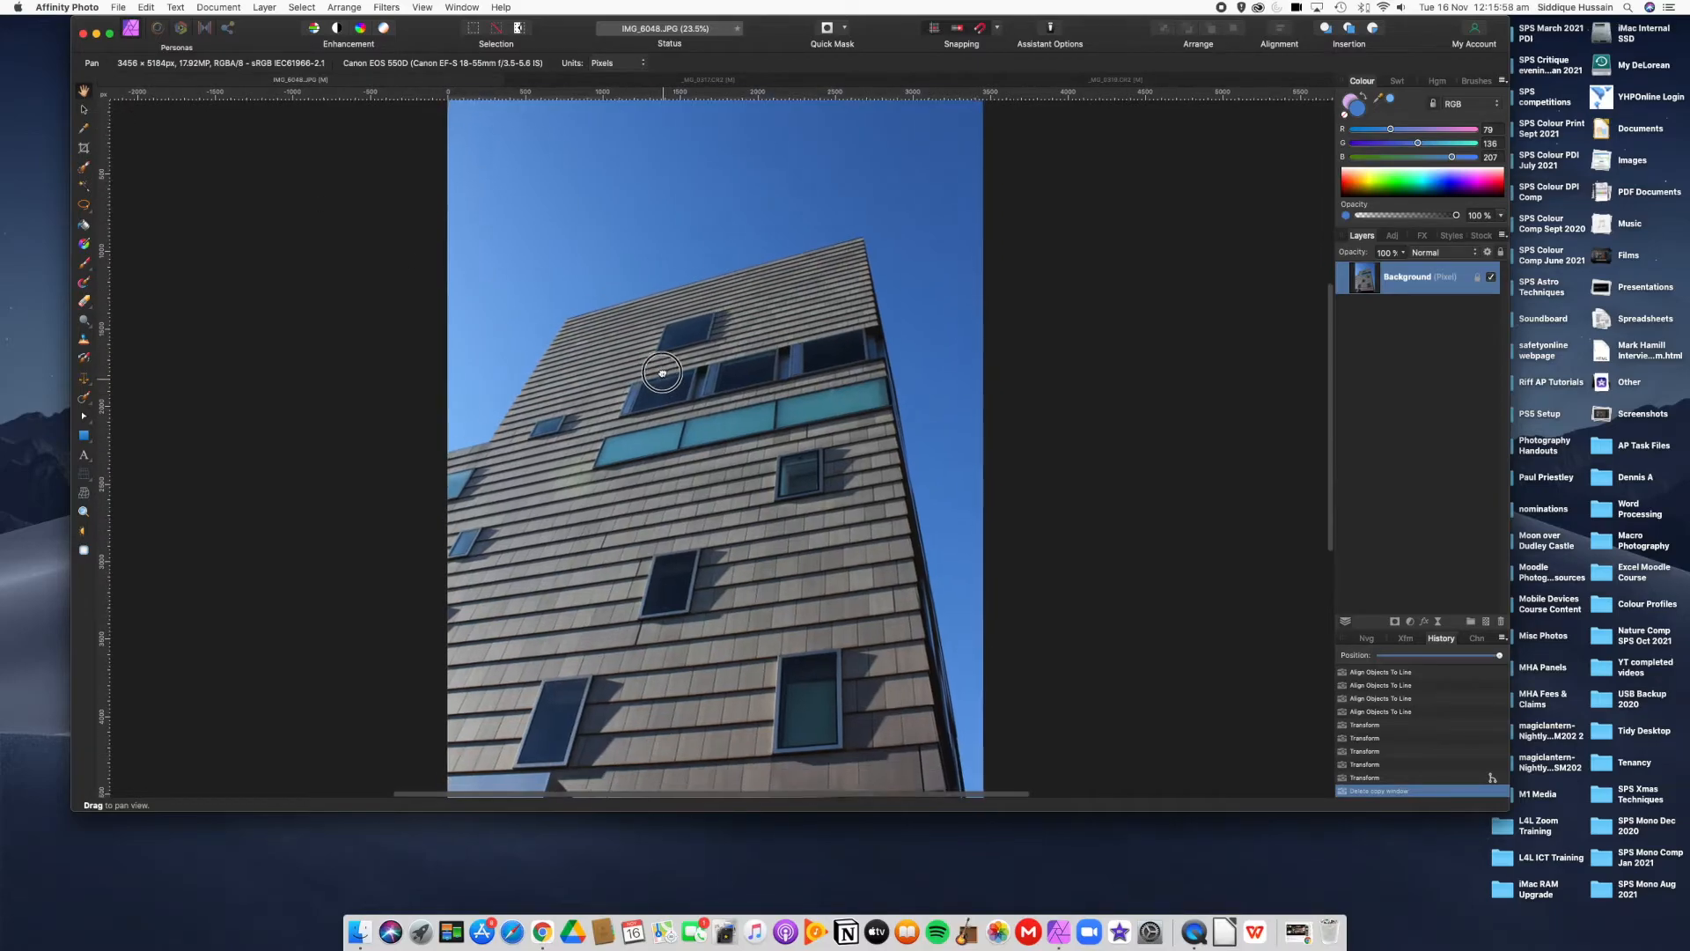
scroll(663, 375, "up", 1)
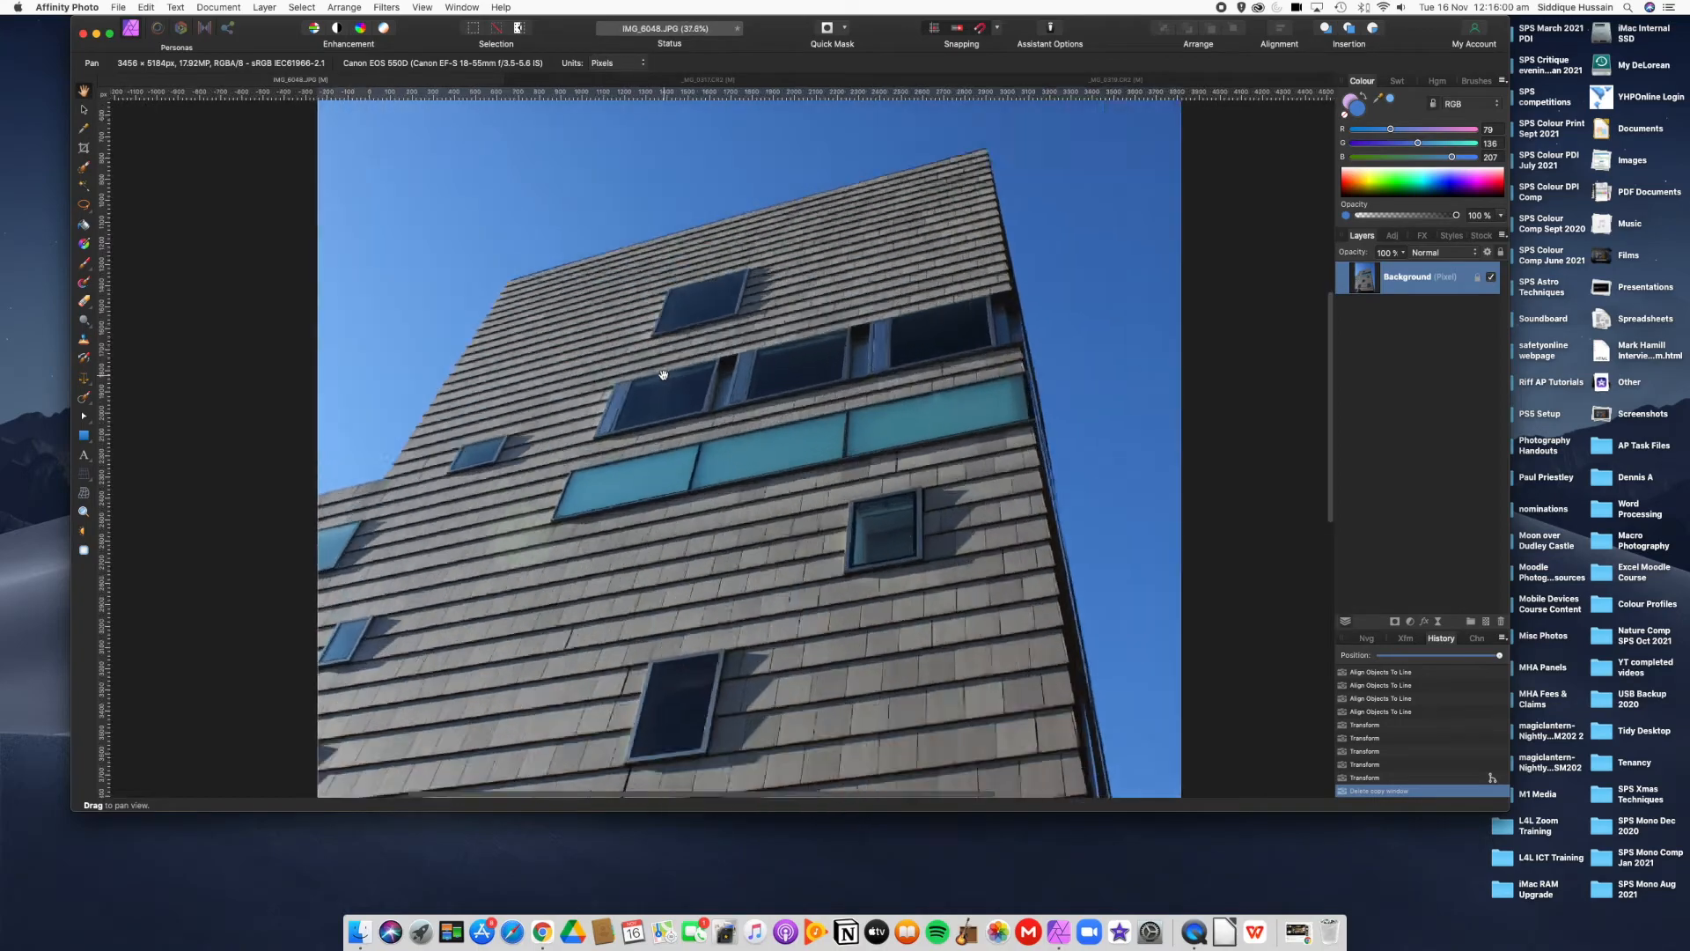
scroll(663, 375, "down", 3)
scroll(663, 374, "up", 6)
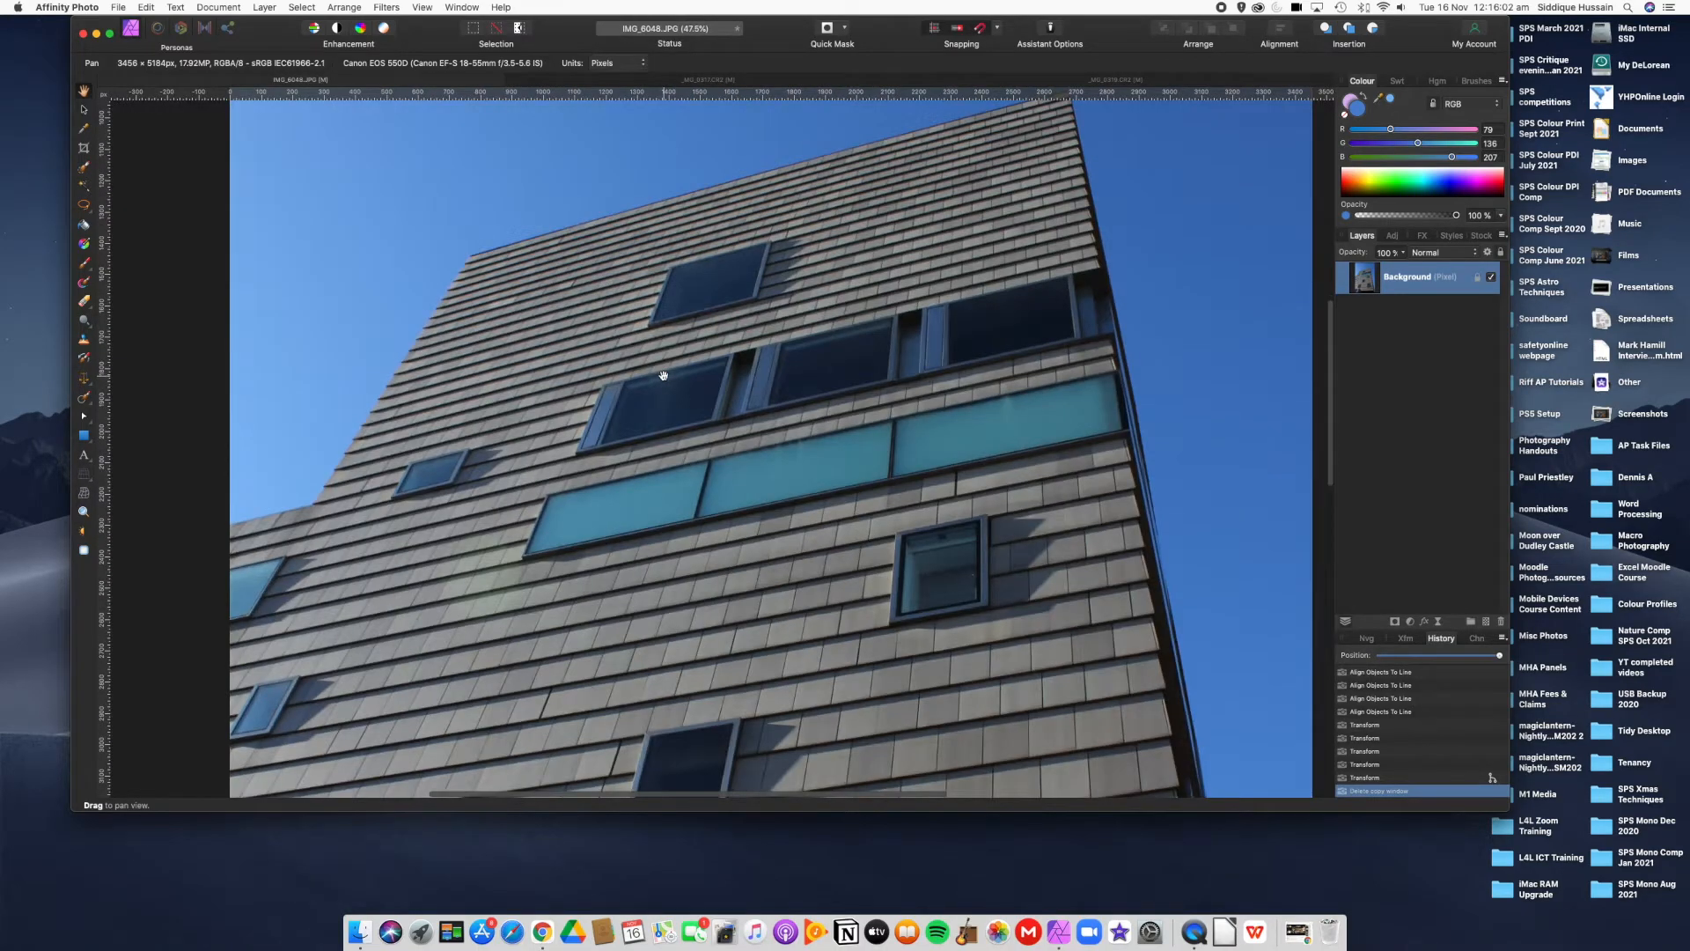
scroll(663, 375, "down", 3)
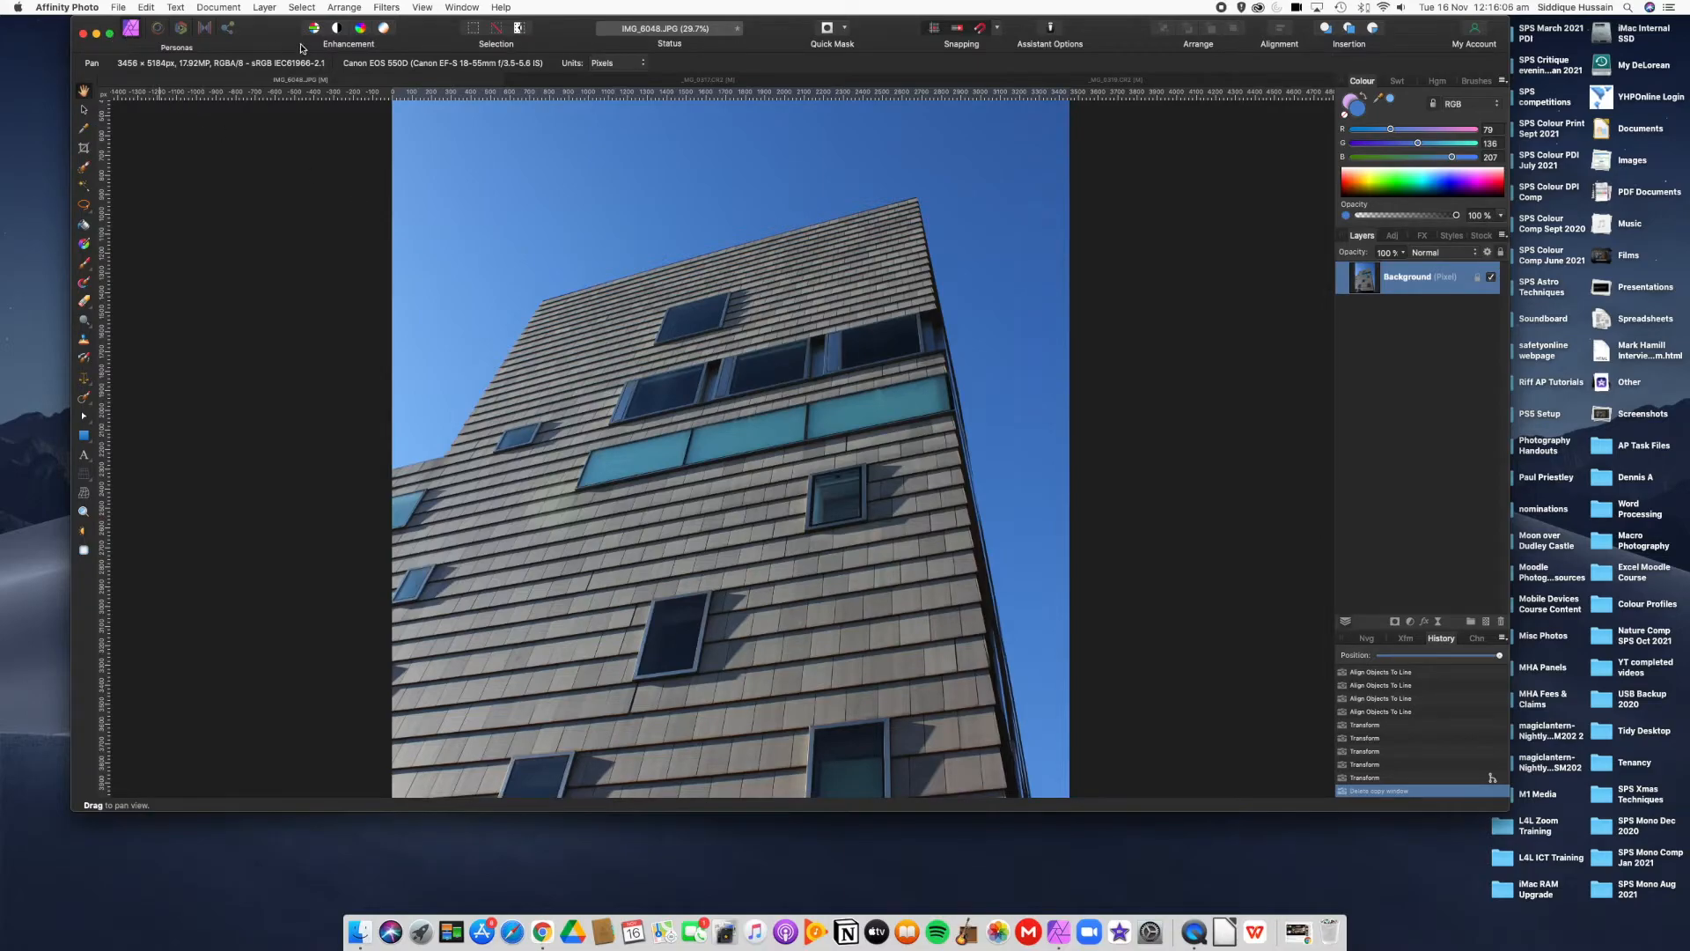
Switch the photo editing window to full screen
mouse_move(263, 32)
left_mouse_down()
mouse_move(266, 58)
mouse_move(307, 82)
mouse_move(315, 52)
mouse_move(307, 82)
mouse_move(269, 14)
left_mouse_up()
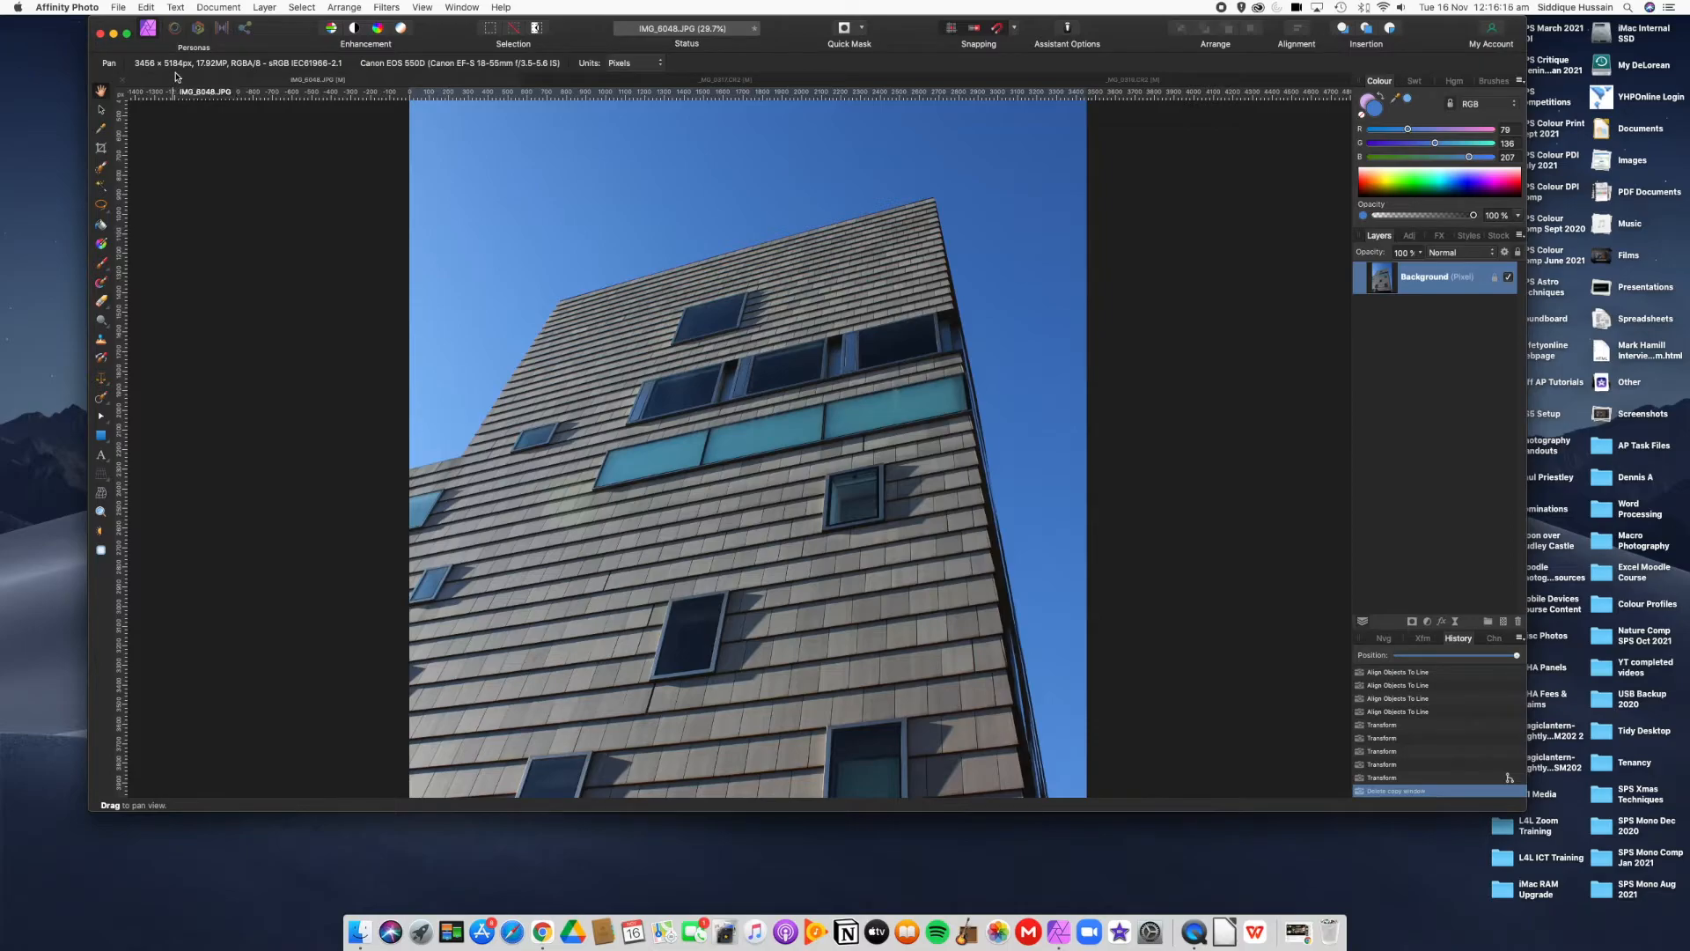
mouse_move(129, 37)
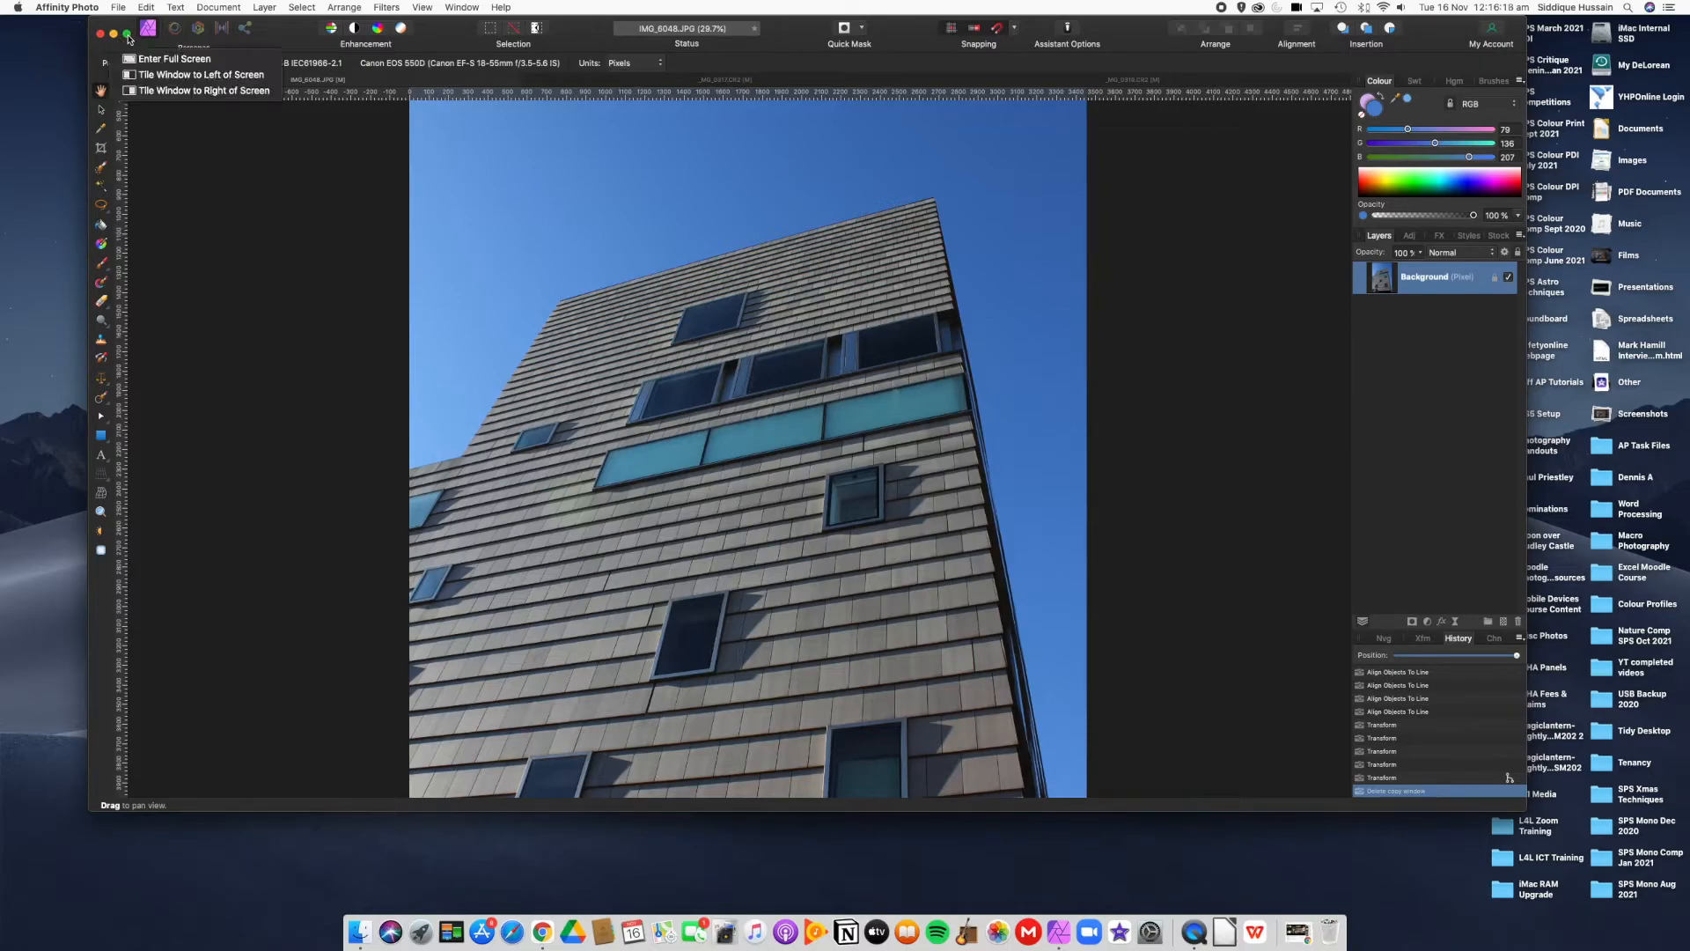
left_click(128, 38)
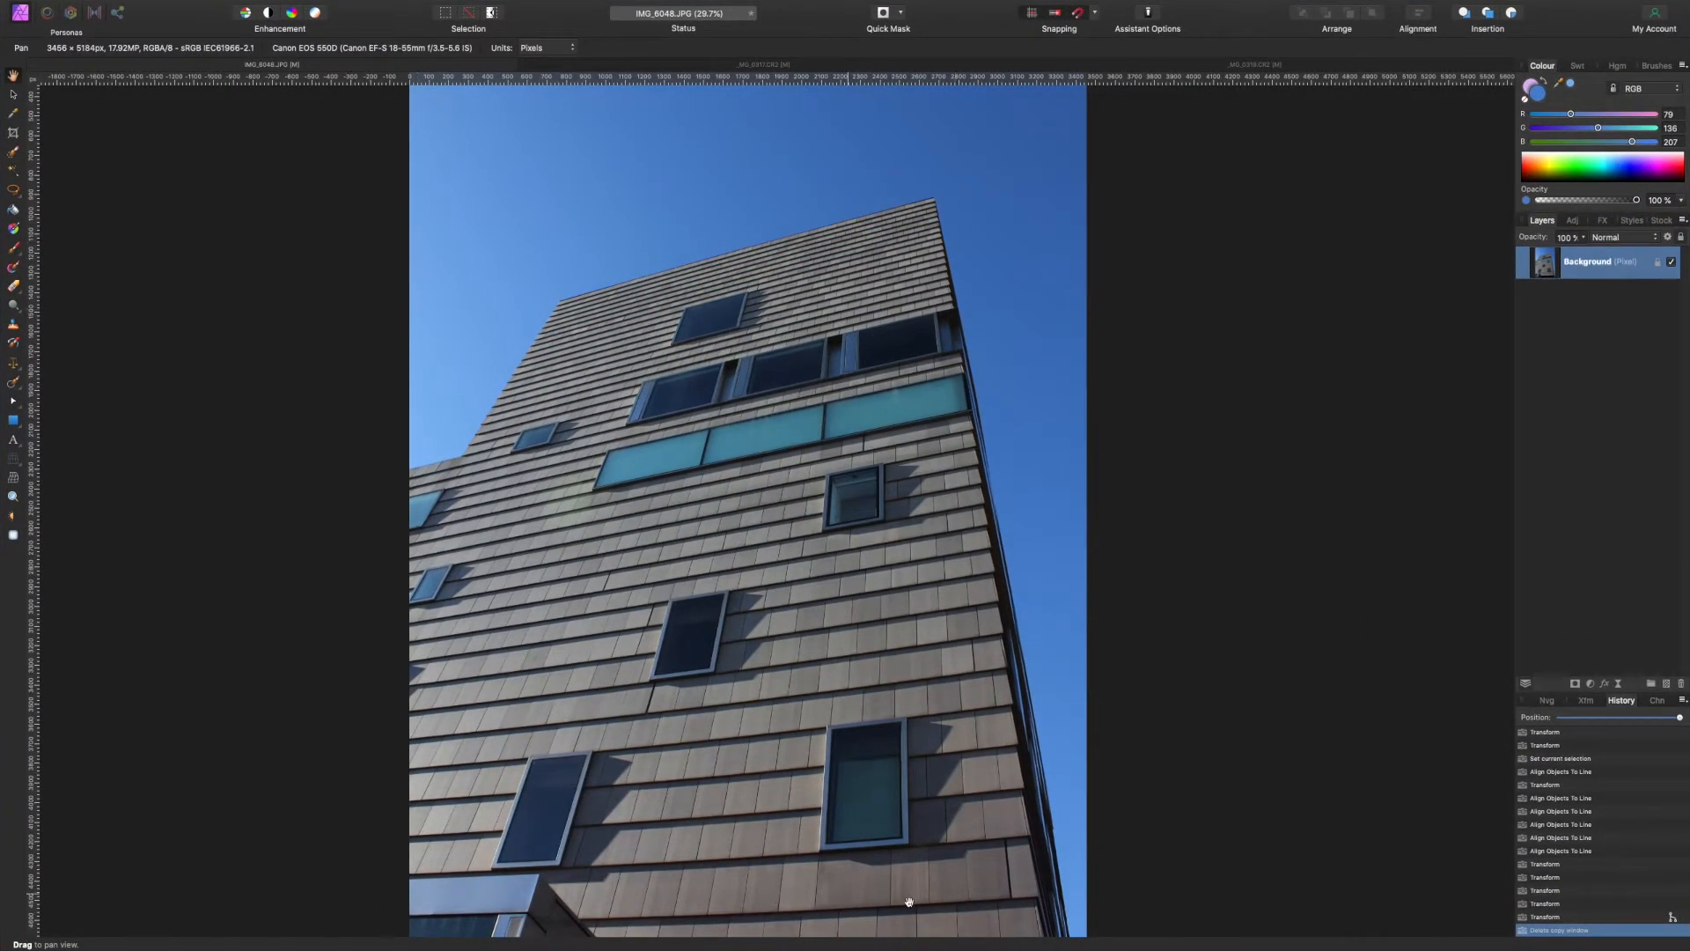
Exit full screen and enlarge the editing window to fill the desktop while keeping the system menu bar and Dock accessible
mouse_move(754, 942)
mouse_move(443, 4)
left_click(36, 22)
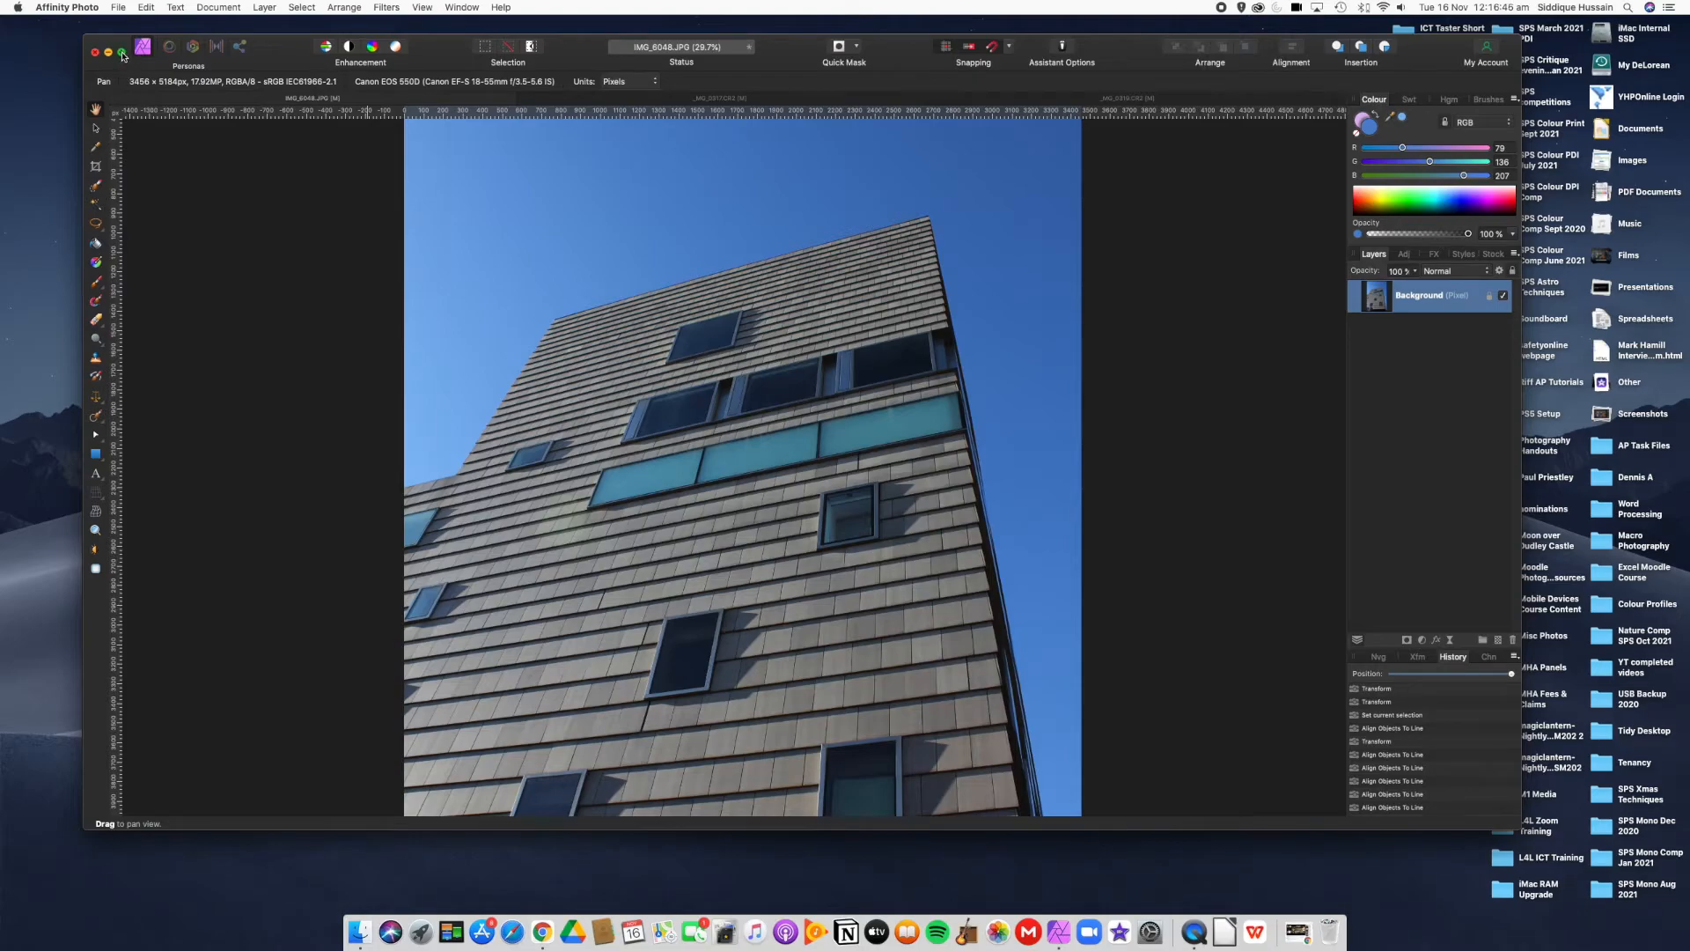
left_click(122, 53)
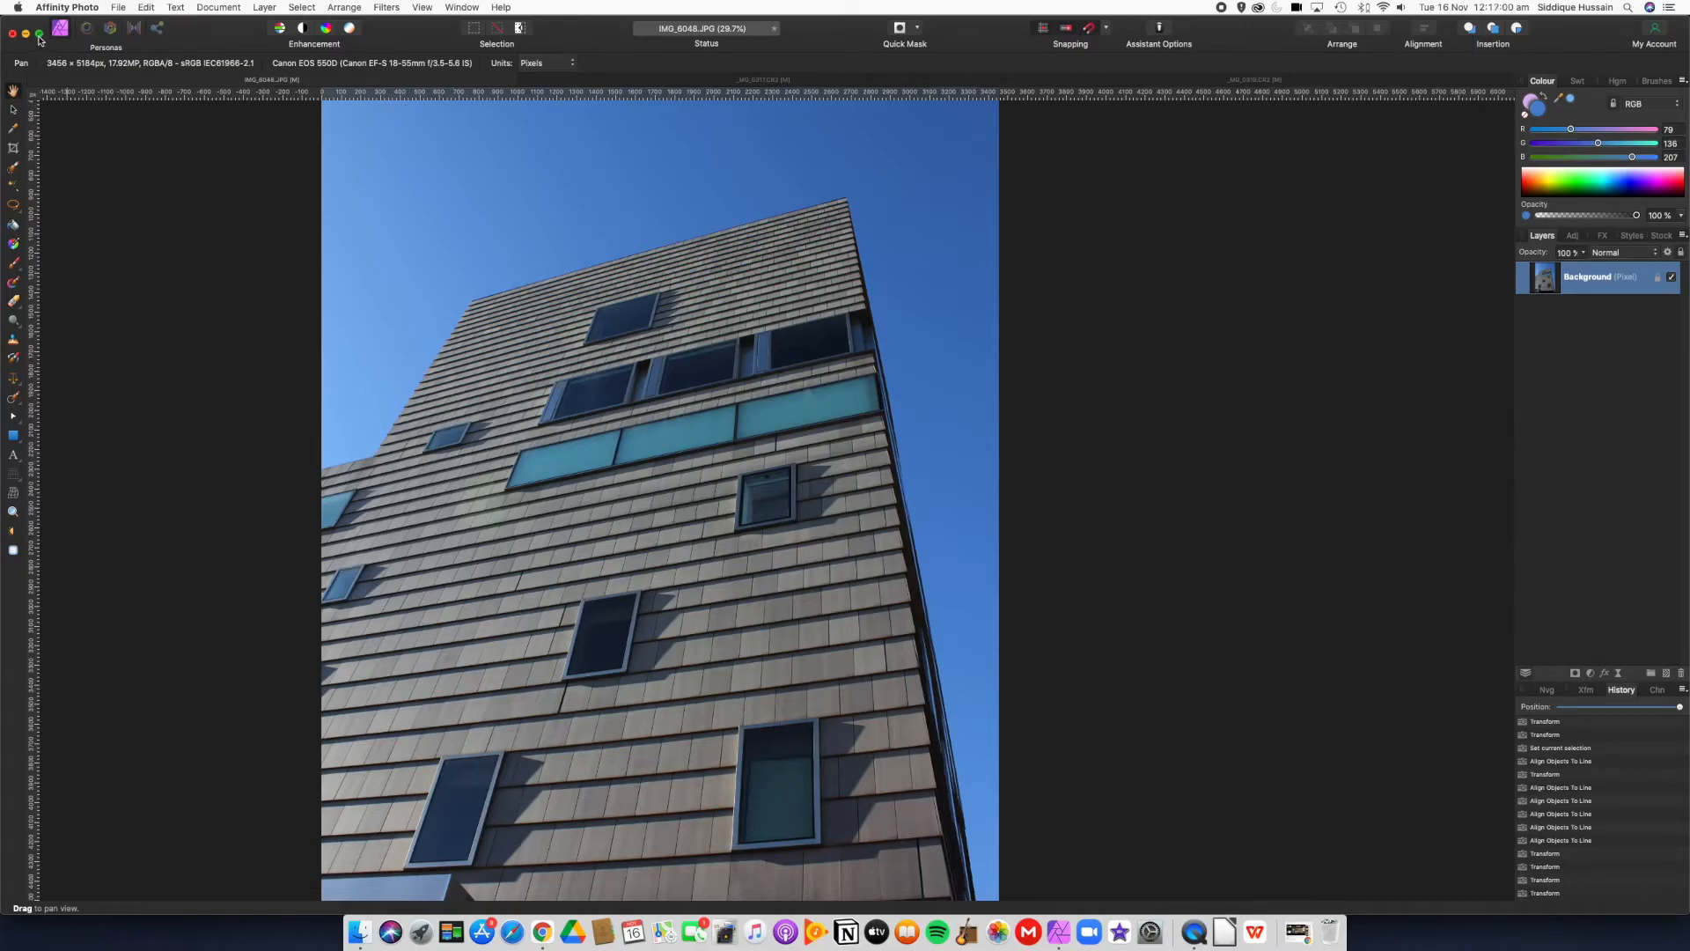
mouse_move(38, 39)
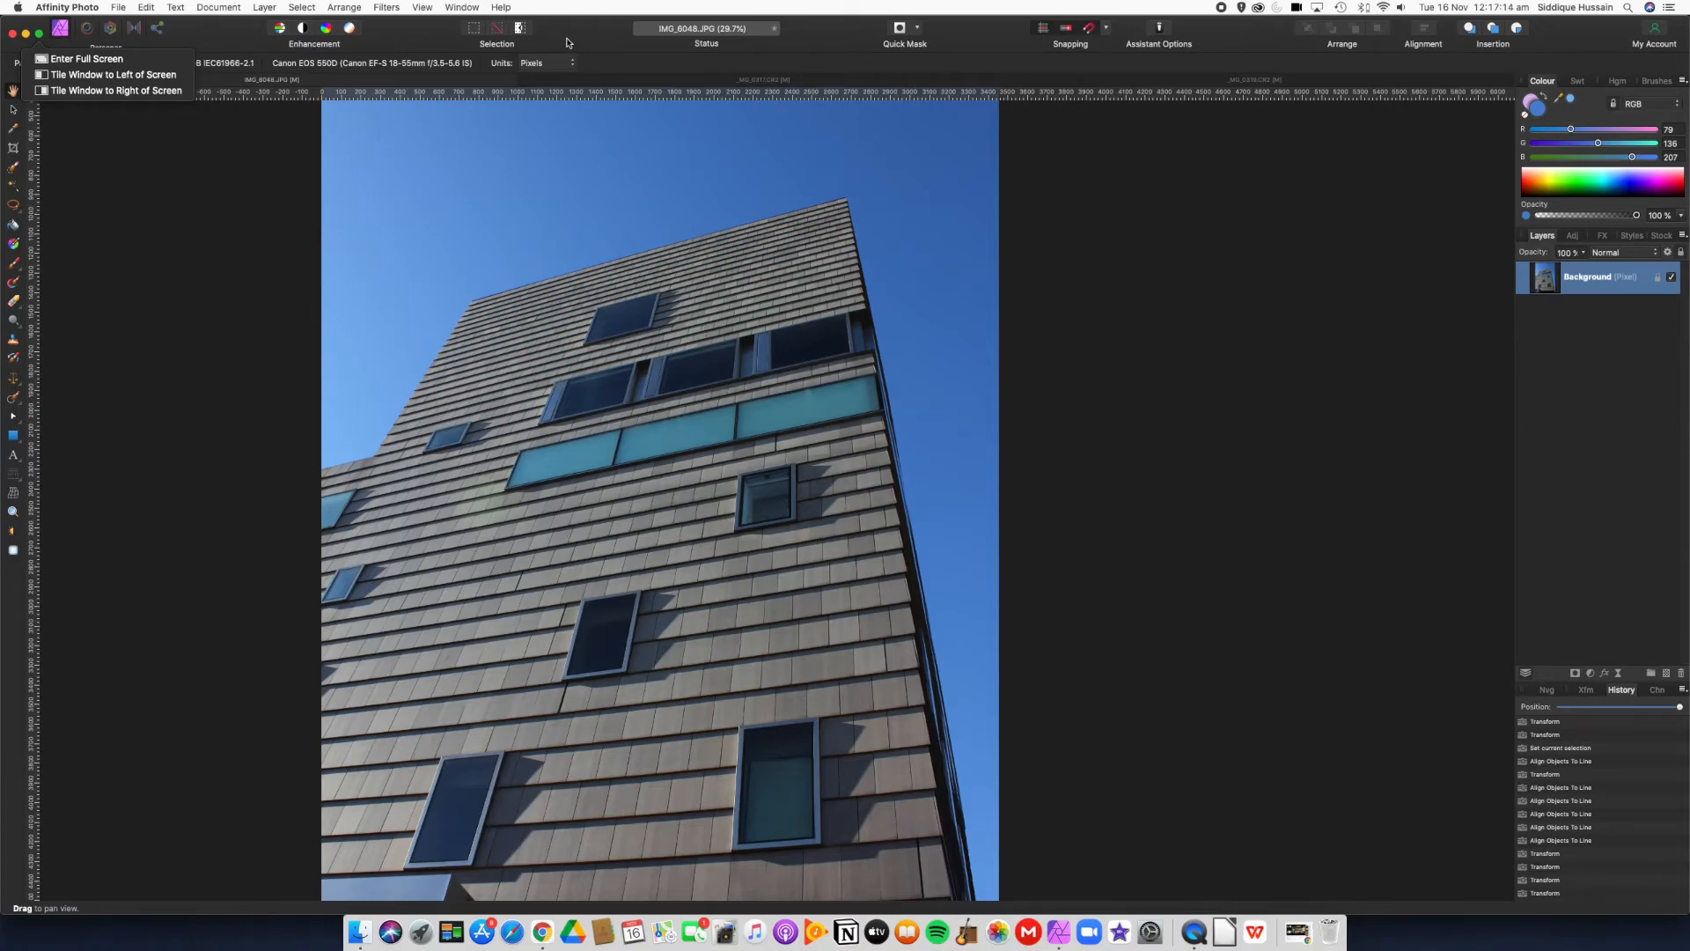
left_click(459, 94)
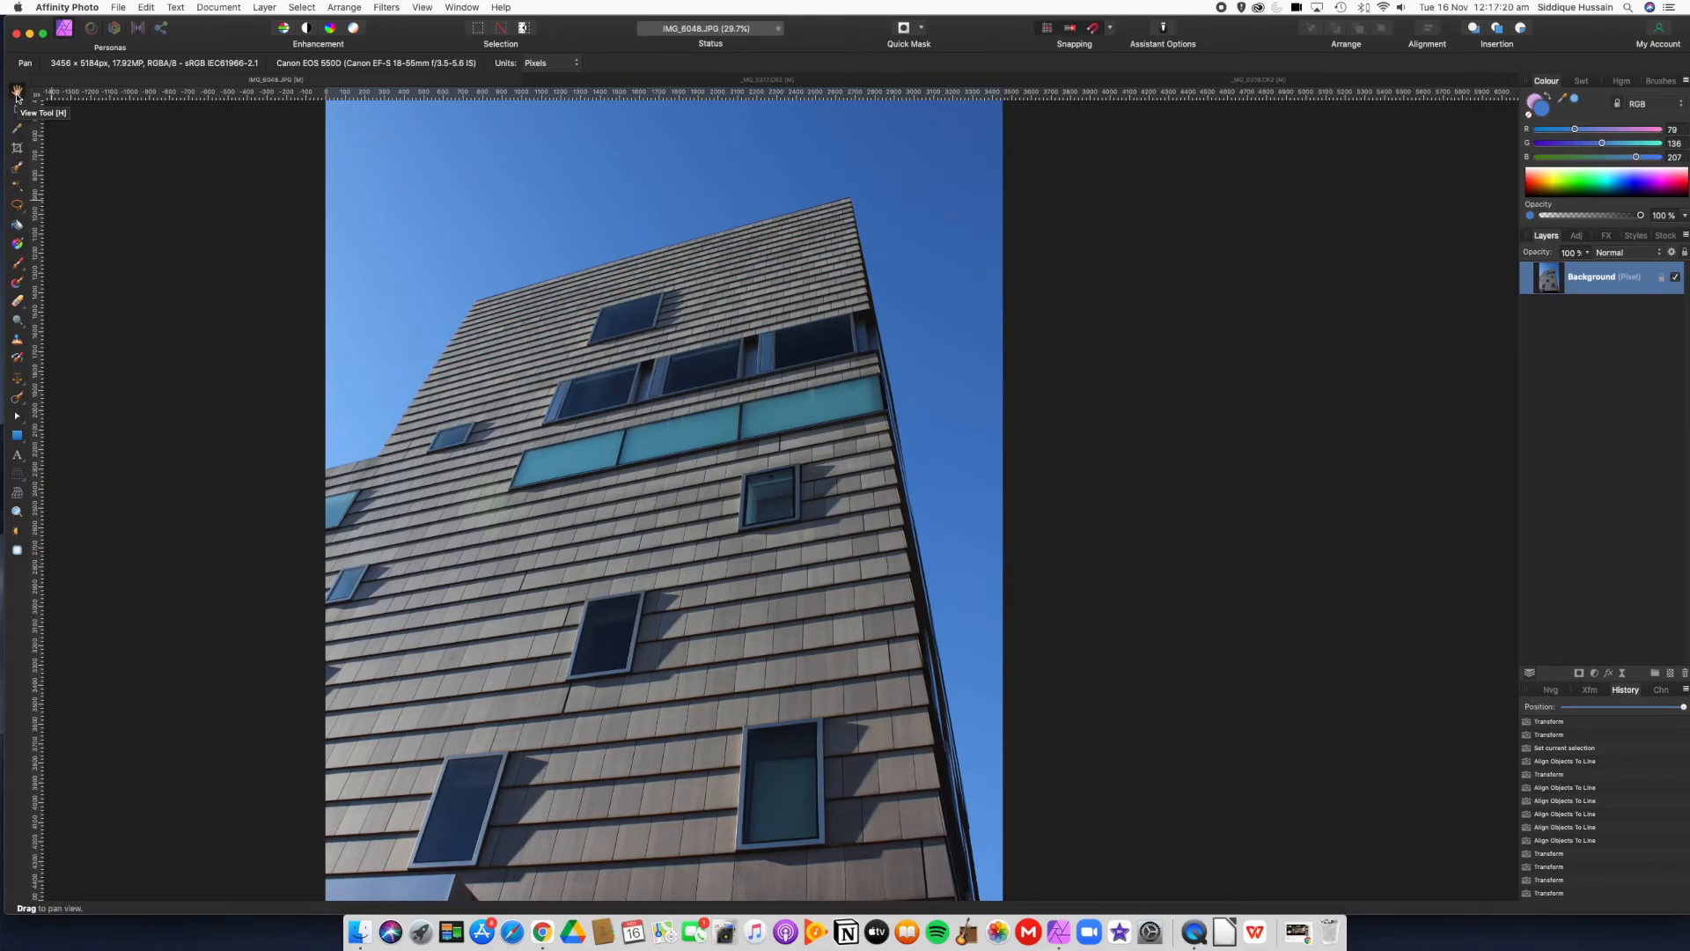
Examine the building's upper roof corner against the sky up close with the View tool, then fit the whole photo in view
left_click_drag(541, 288, 648, 286)
scroll(574, 326, "up", 10)
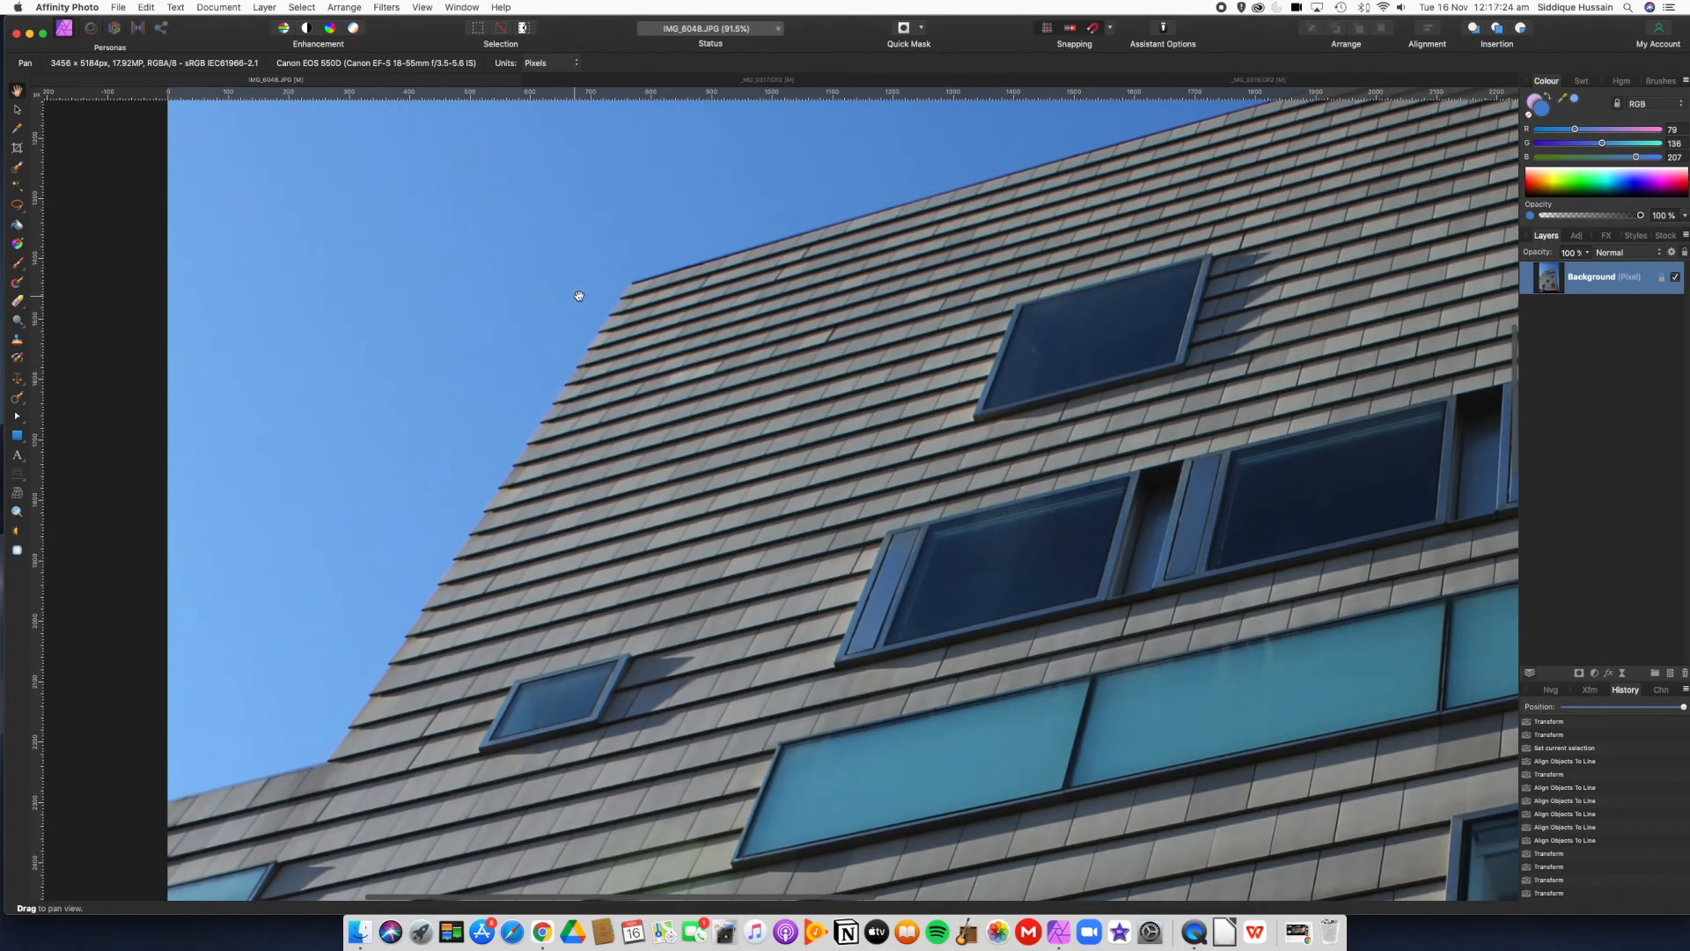
scroll(664, 320, "down", 6)
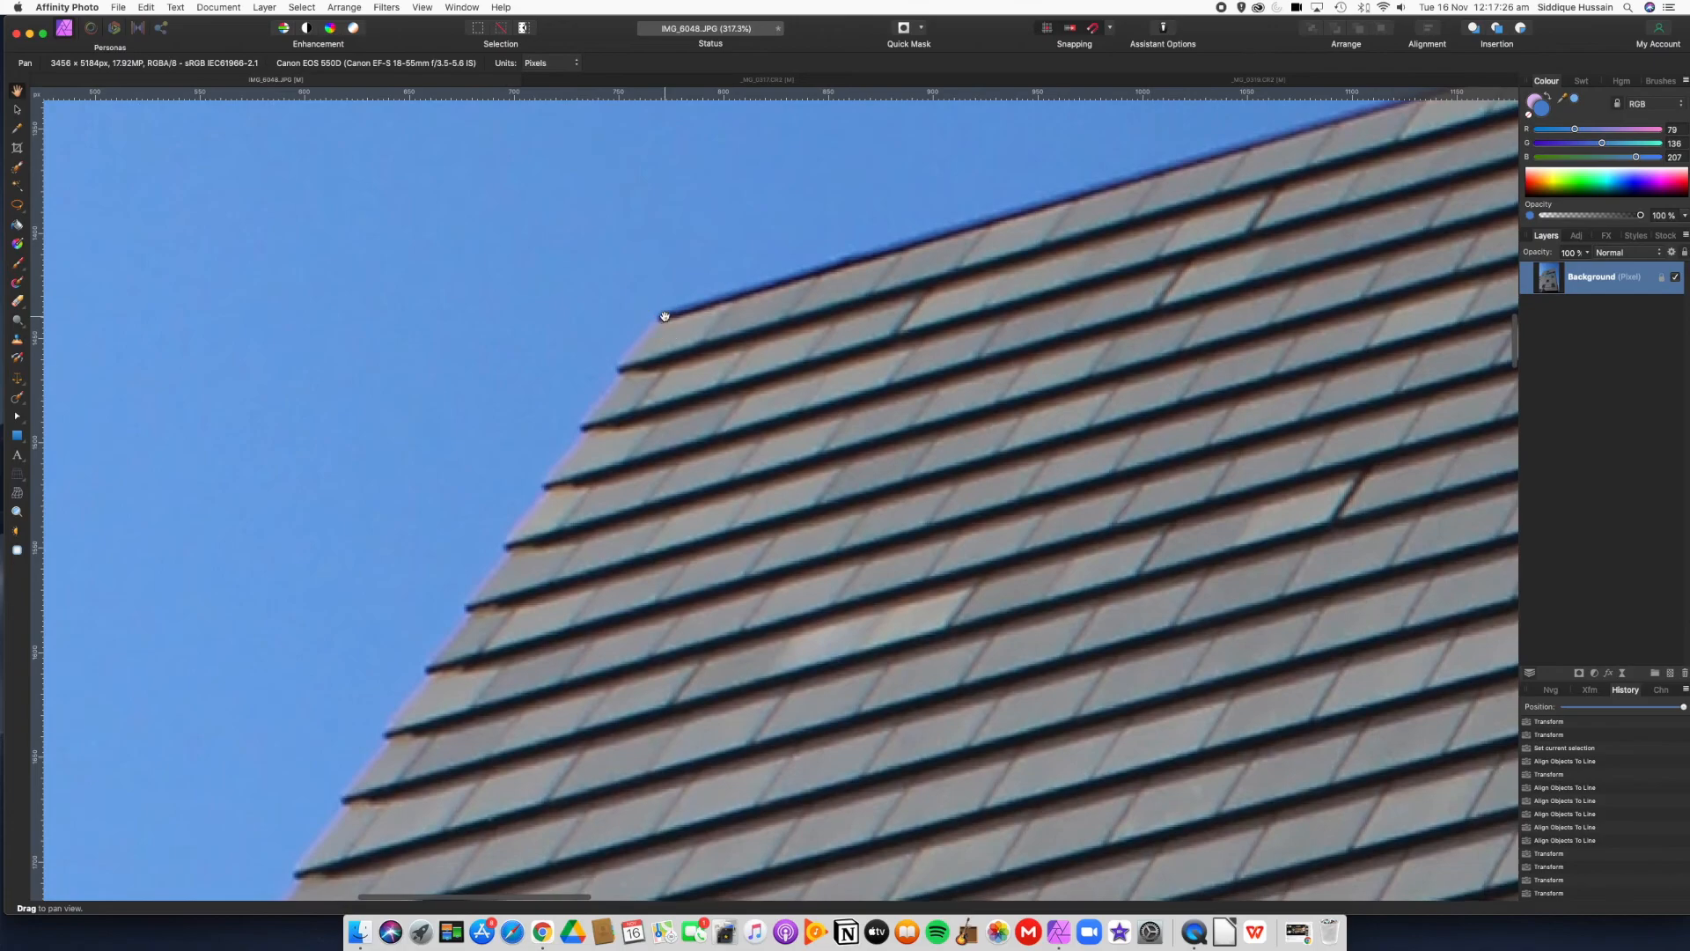
key("super+0")
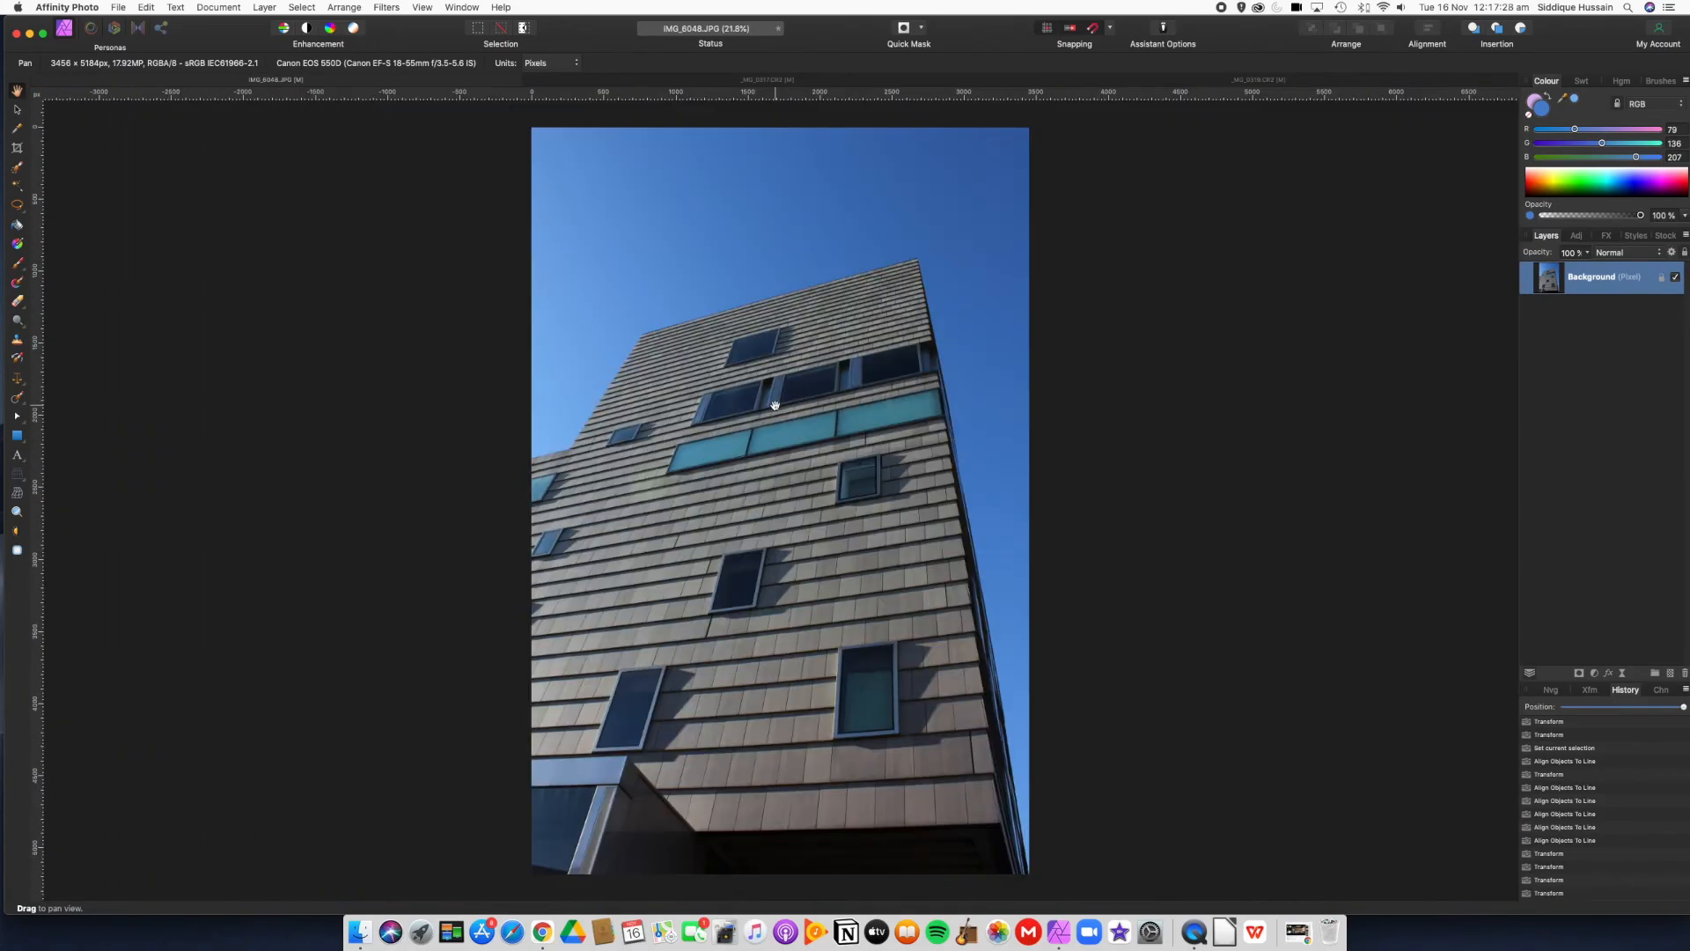